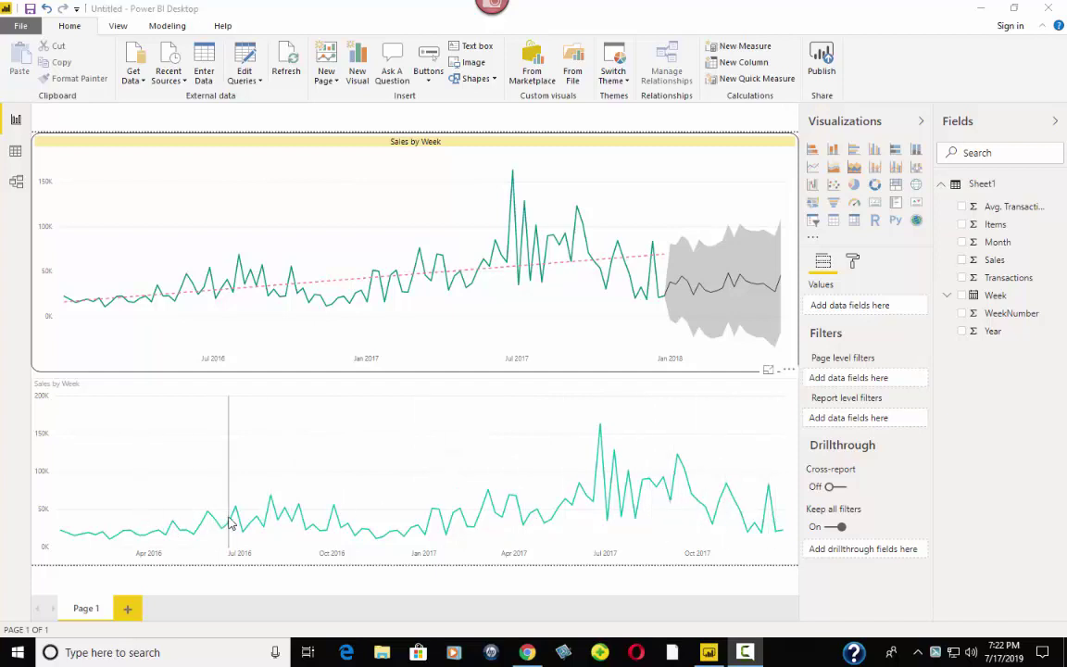
- On the bottom chart, switch the Week axis field to Date Hierarchy, then back to plain Week
mouse_move(232, 524)
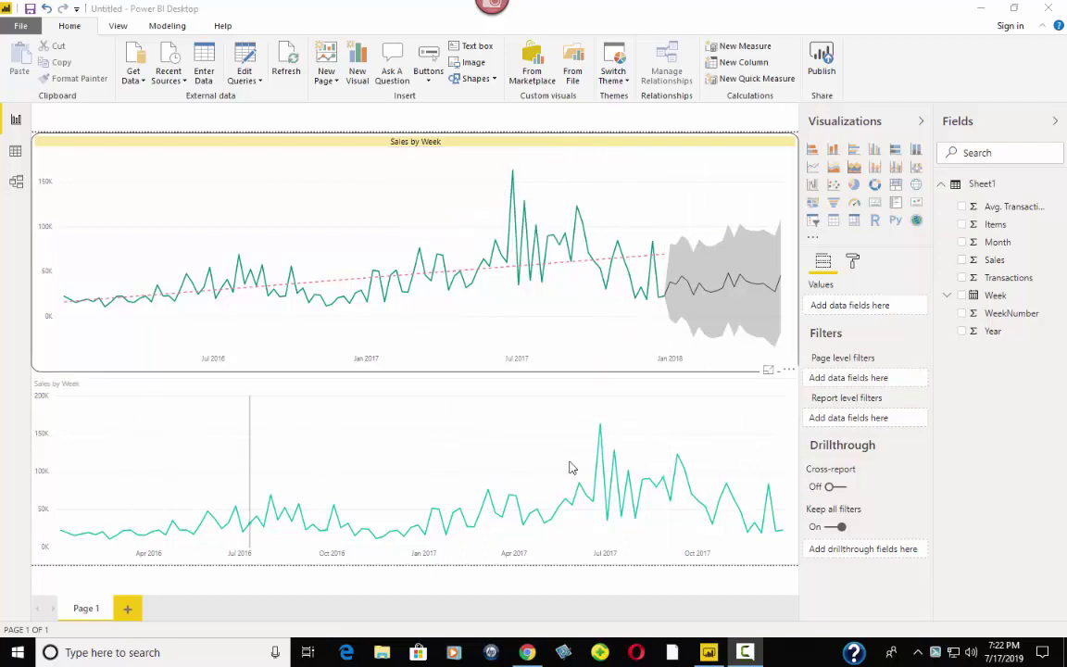
click(713, 389)
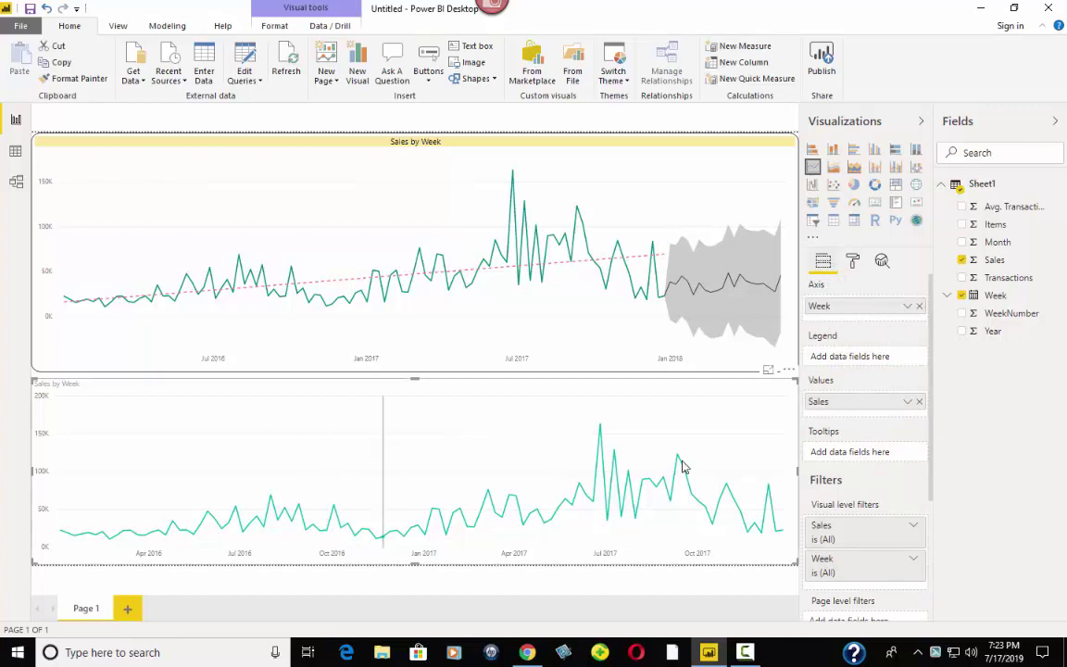
click(907, 307)
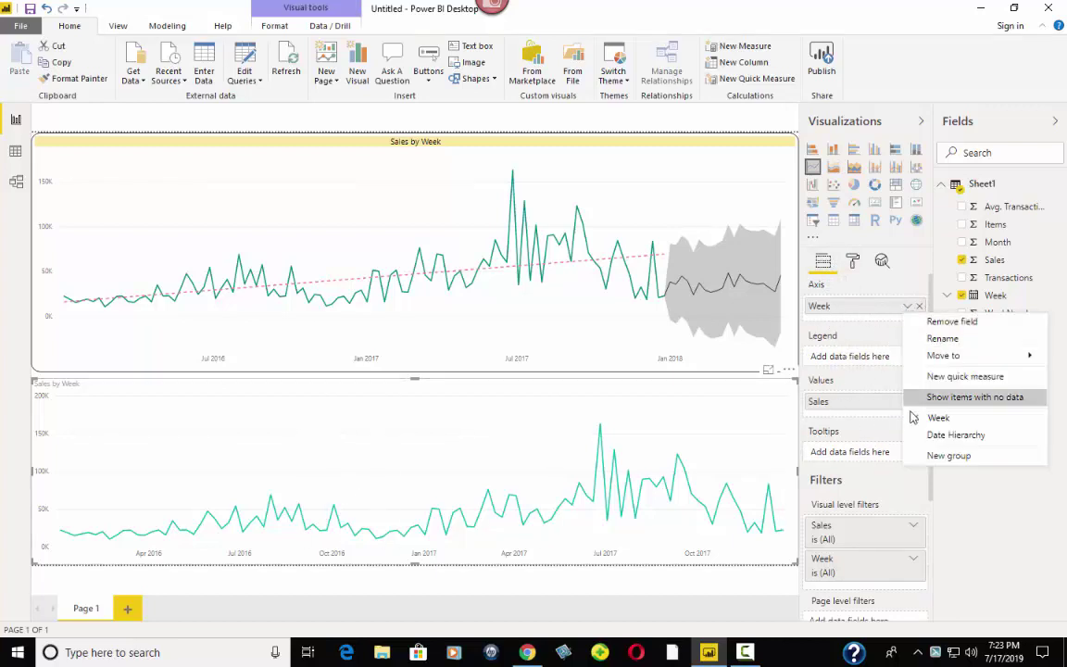
click(918, 436)
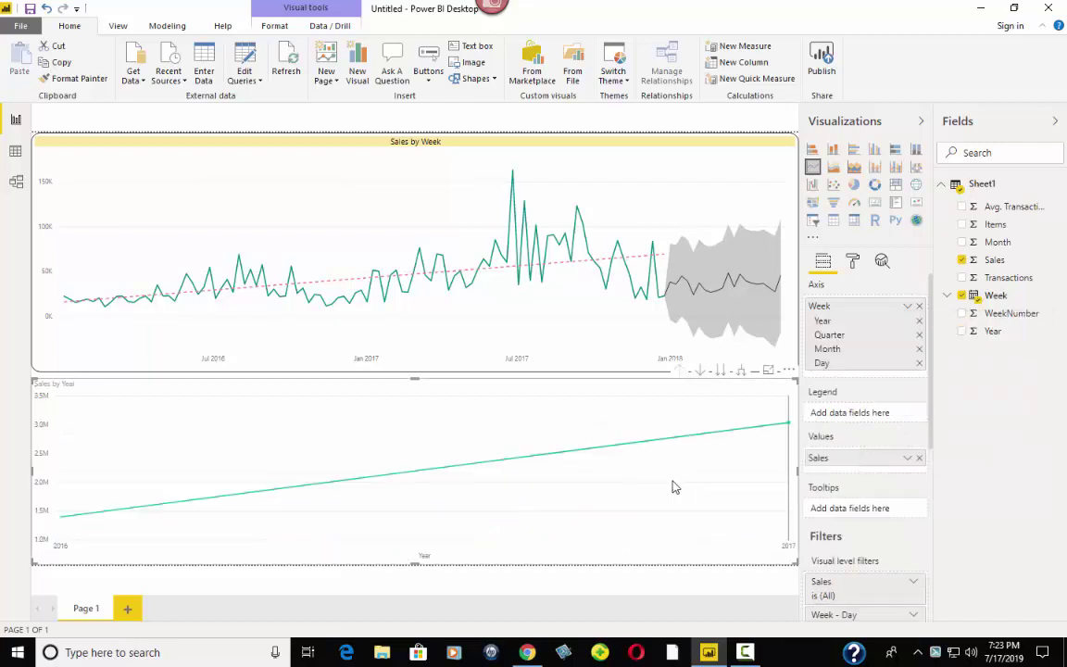
click(907, 308)
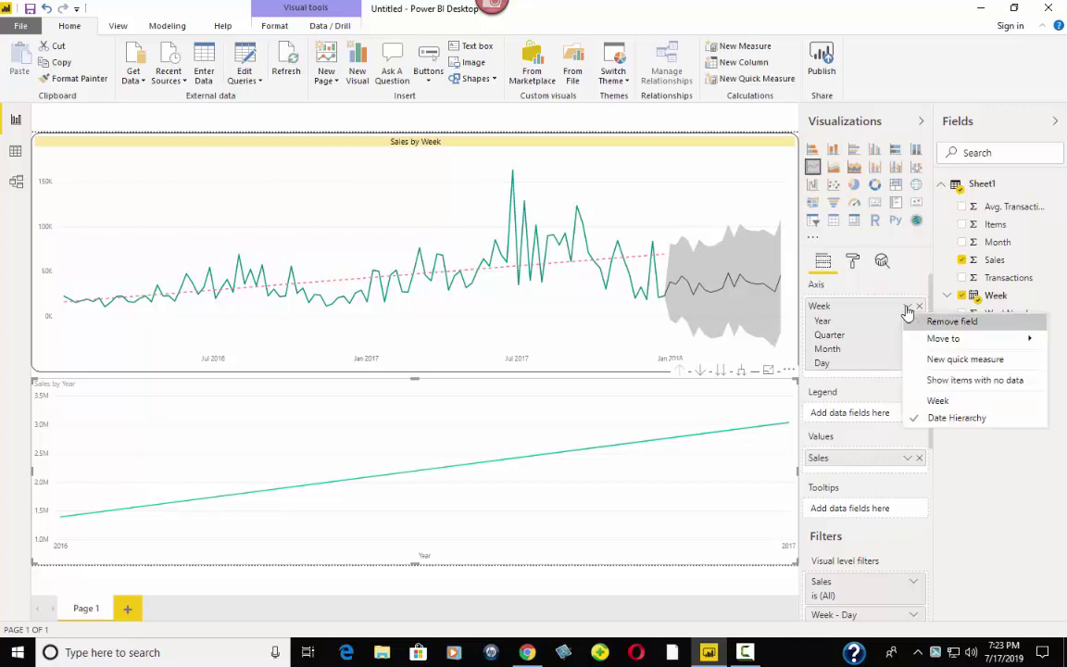
click(918, 404)
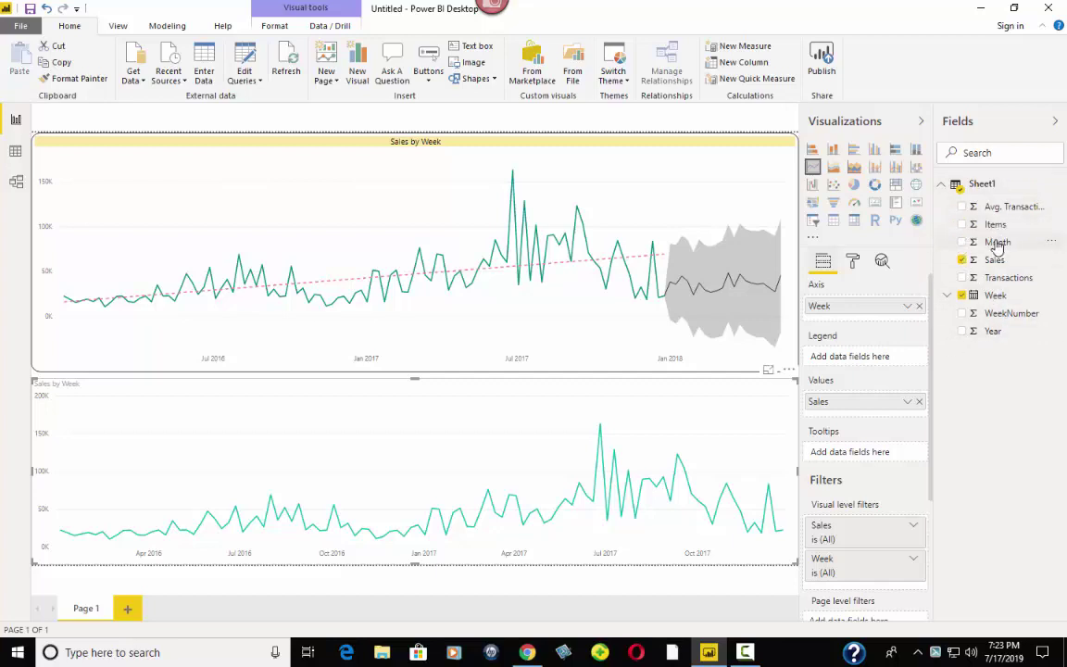
drag(997, 245, 855, 362)
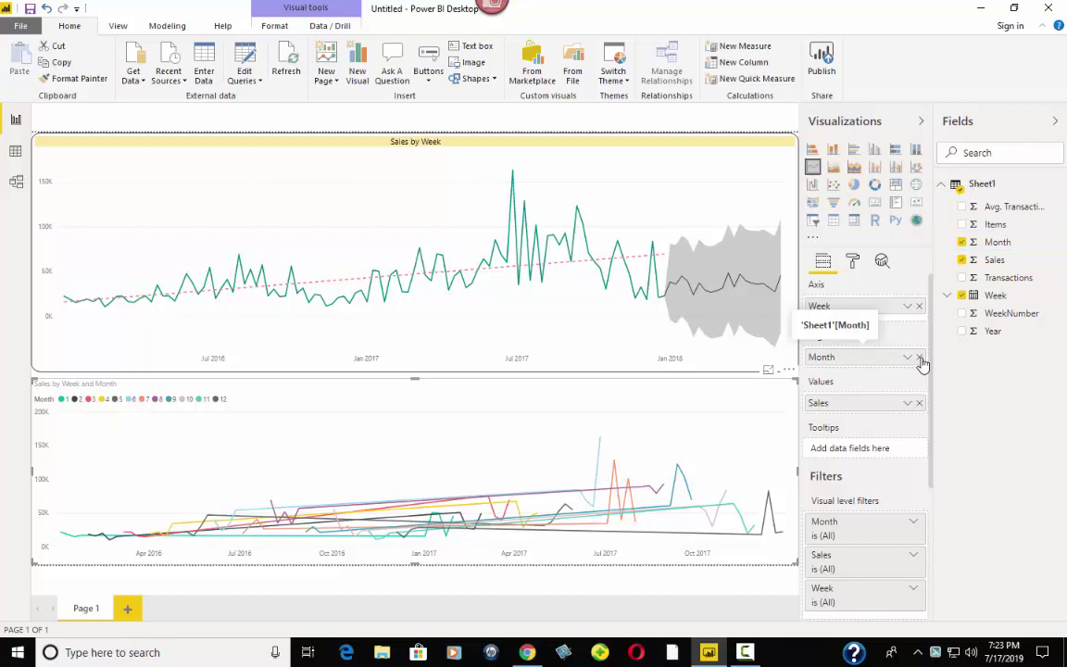
click(918, 358)
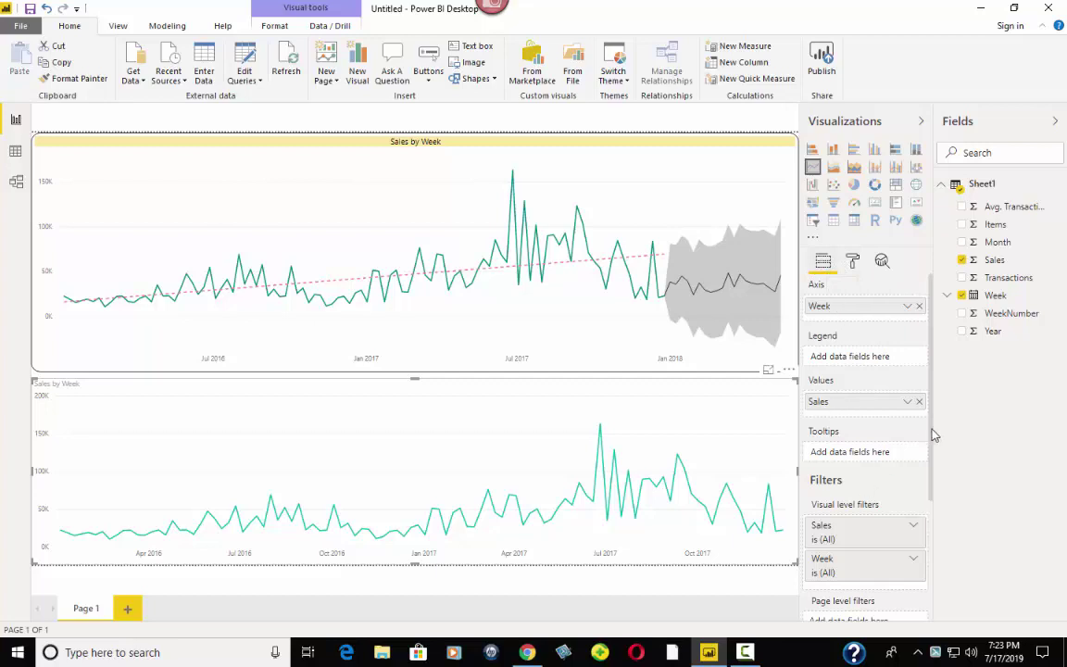
- Show the bottom chart's Format options, then its Analytics options (trend line, average line, forecast)
scroll(933, 442, down, 3)
scroll(889, 389, up, 3)
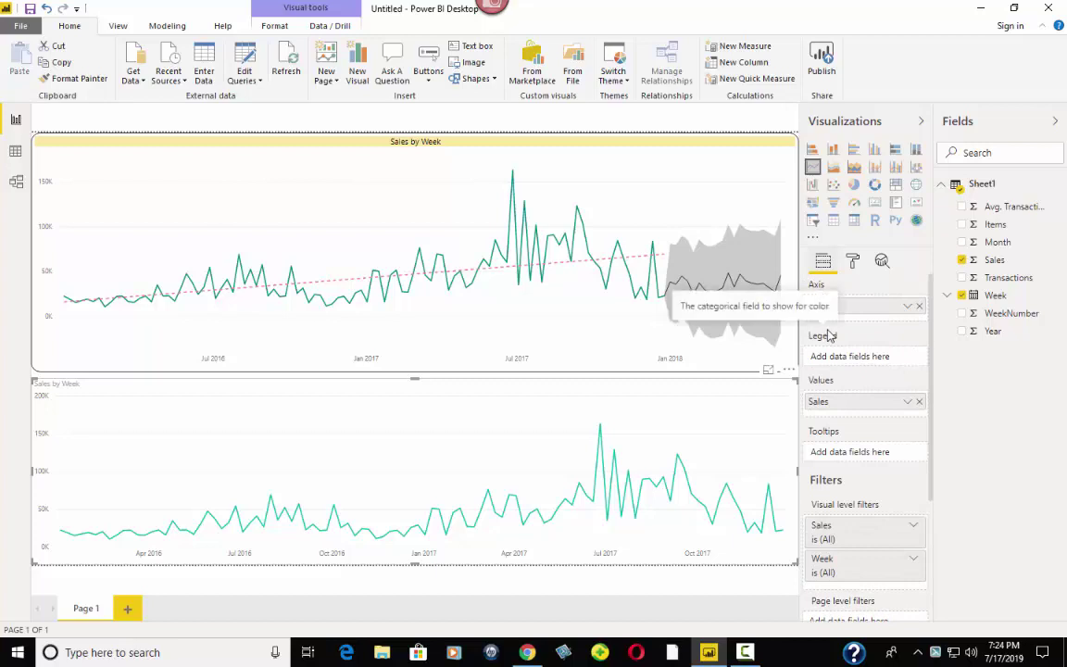
click(852, 263)
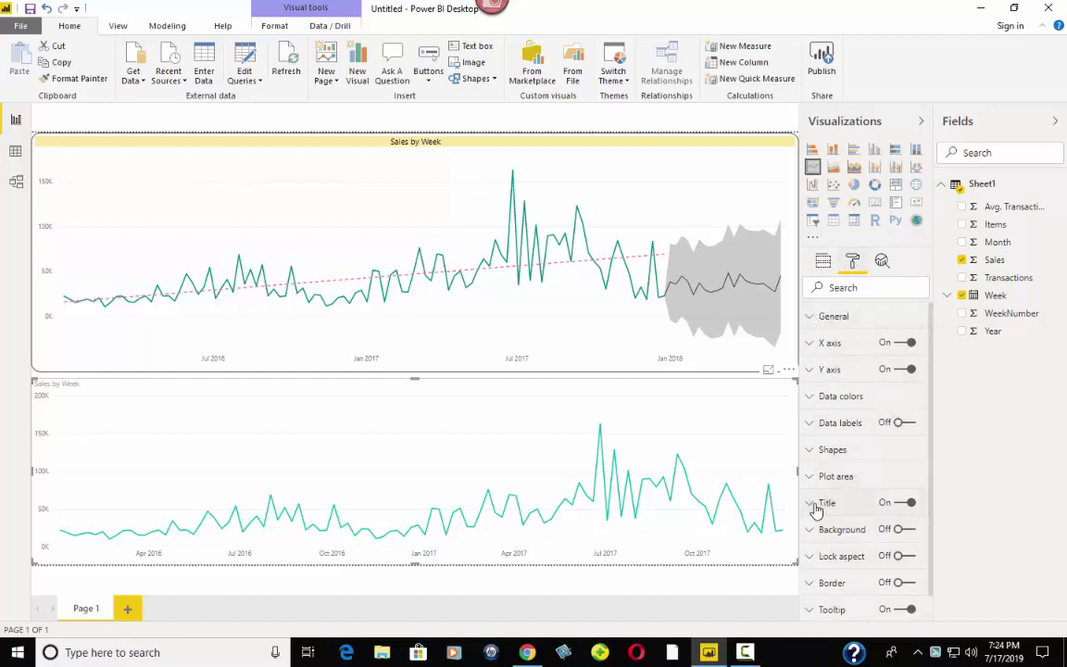
click(882, 263)
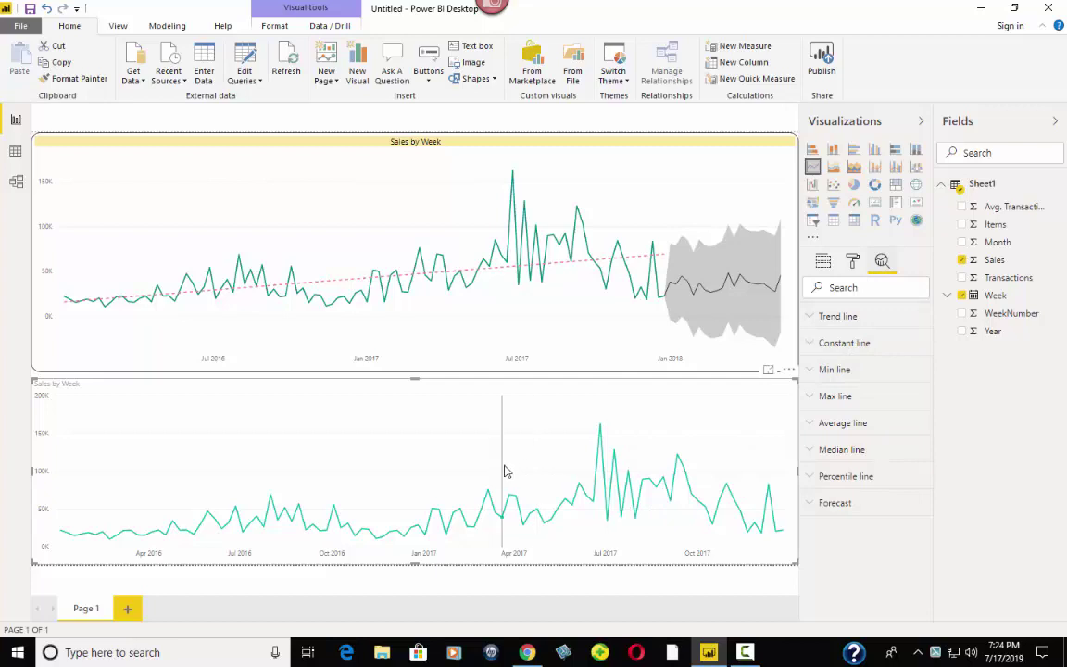
mouse_move(504, 471)
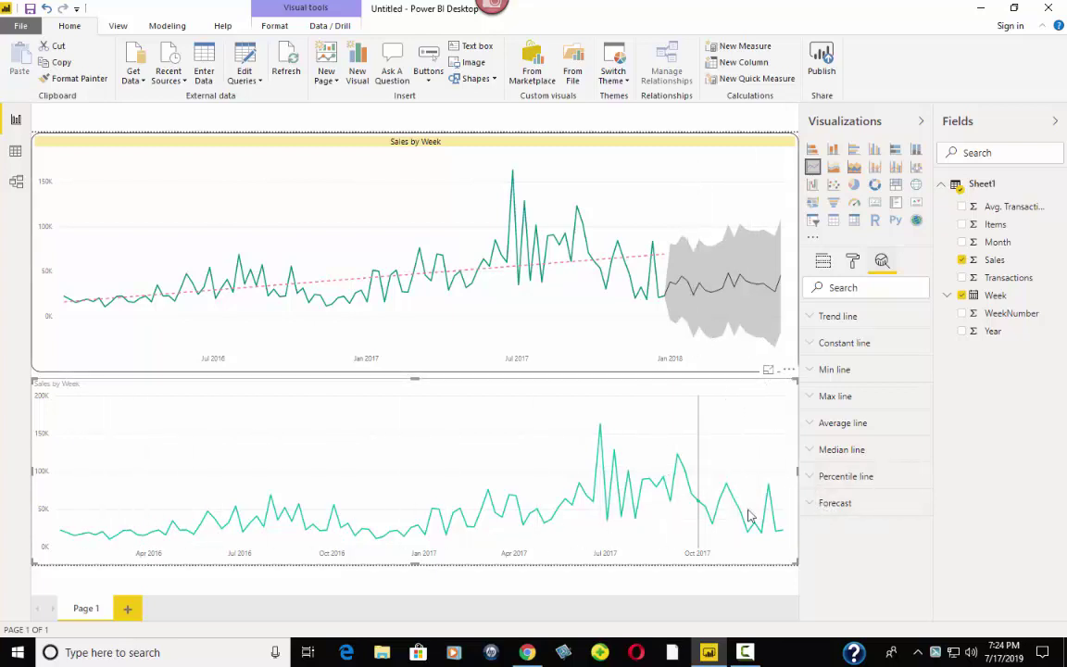
- Add Forecast 1 to the bottom chart, projecting 10 points ahead with a 95% confidence band
click(812, 507)
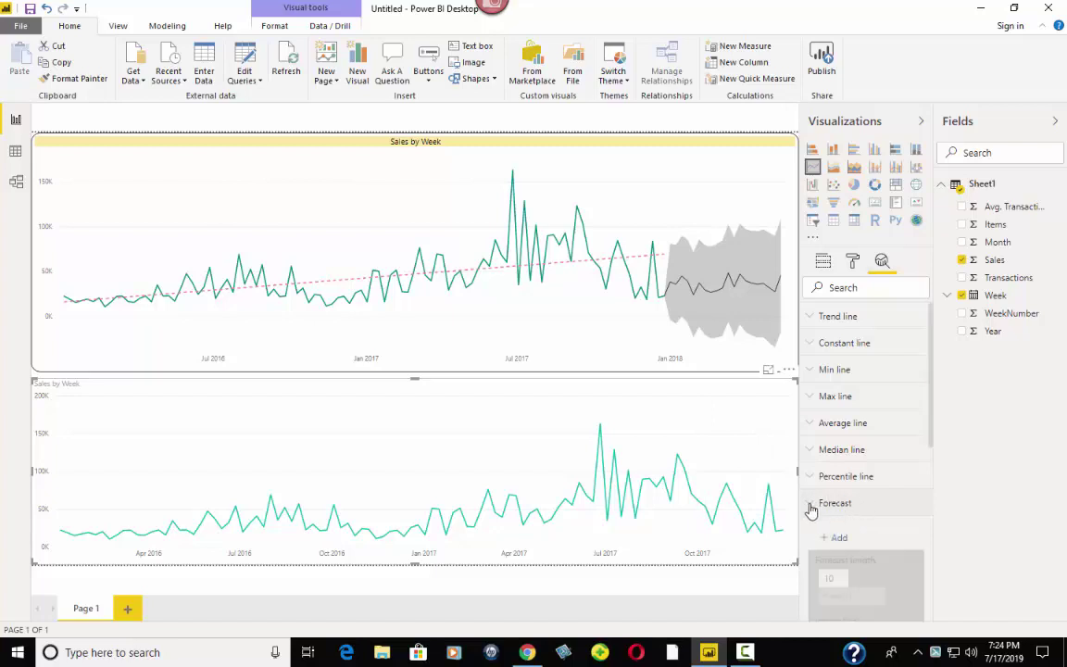
scroll(933, 432, down, 1)
drag(933, 432, 928, 505)
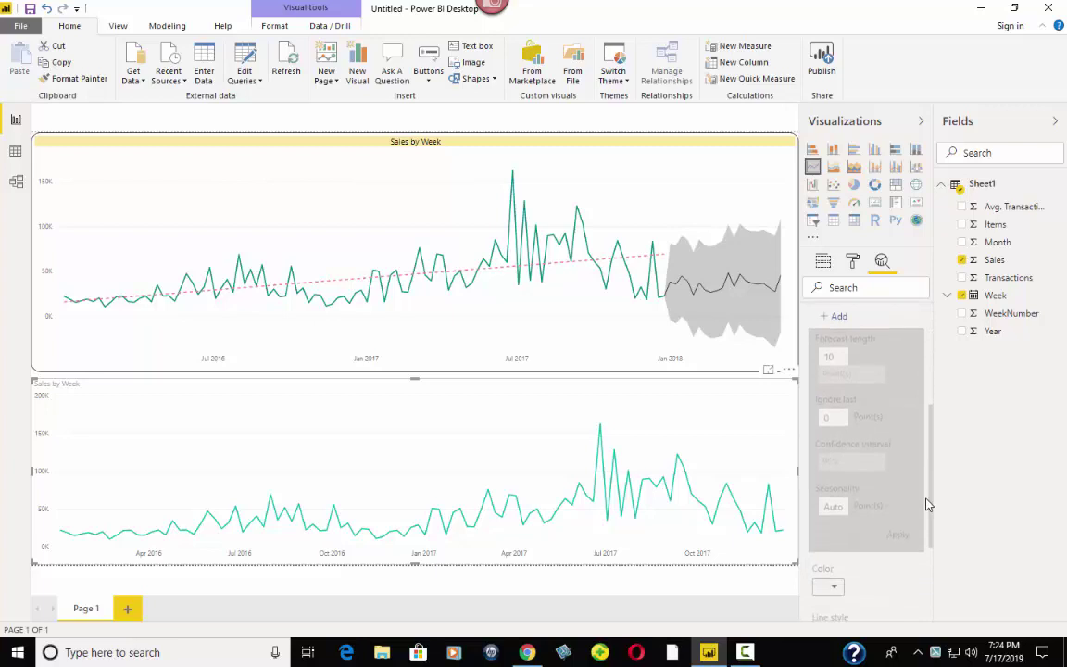
click(827, 319)
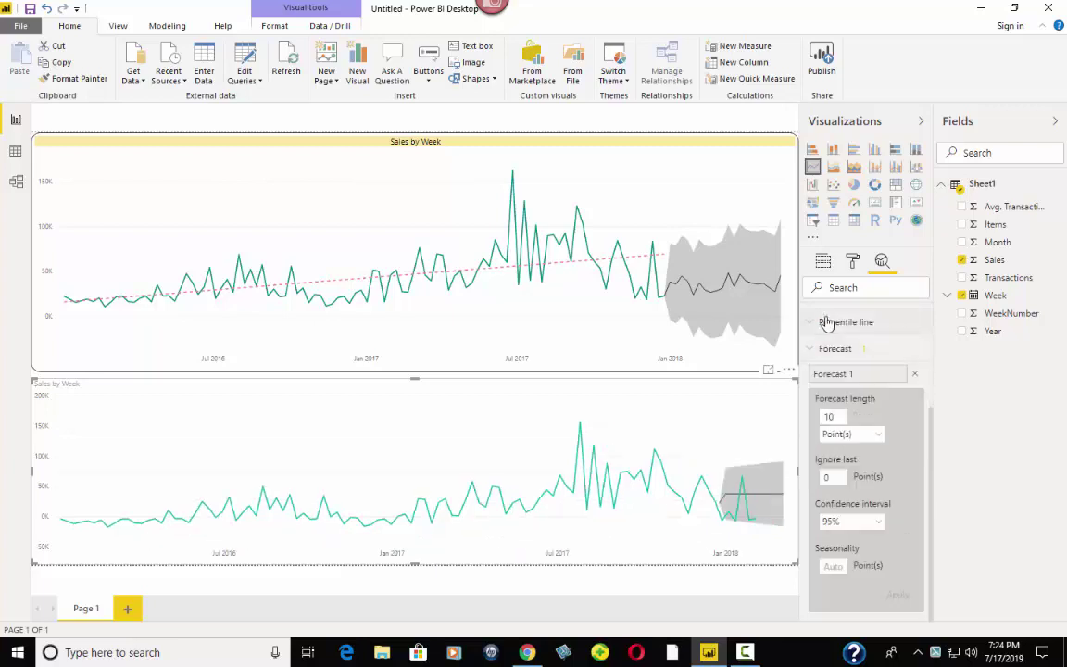
drag(933, 408, 930, 420)
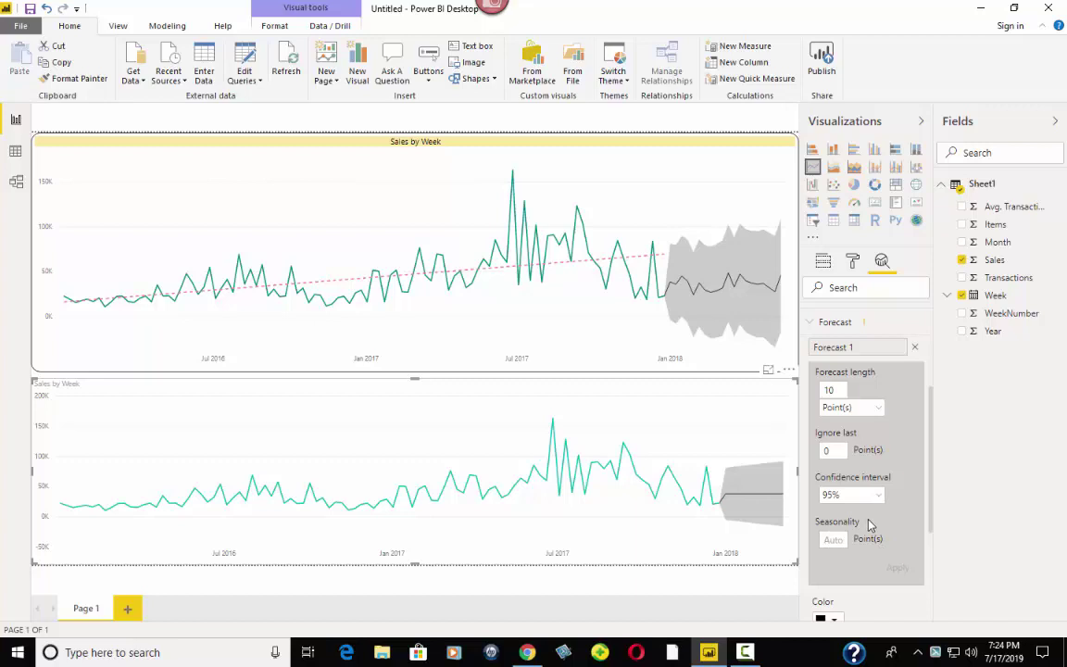
mouse_move(869, 526)
mouse_move(929, 430)
mouse_down()
mouse_move(933, 462)
mouse_move(941, 429)
mouse_up()
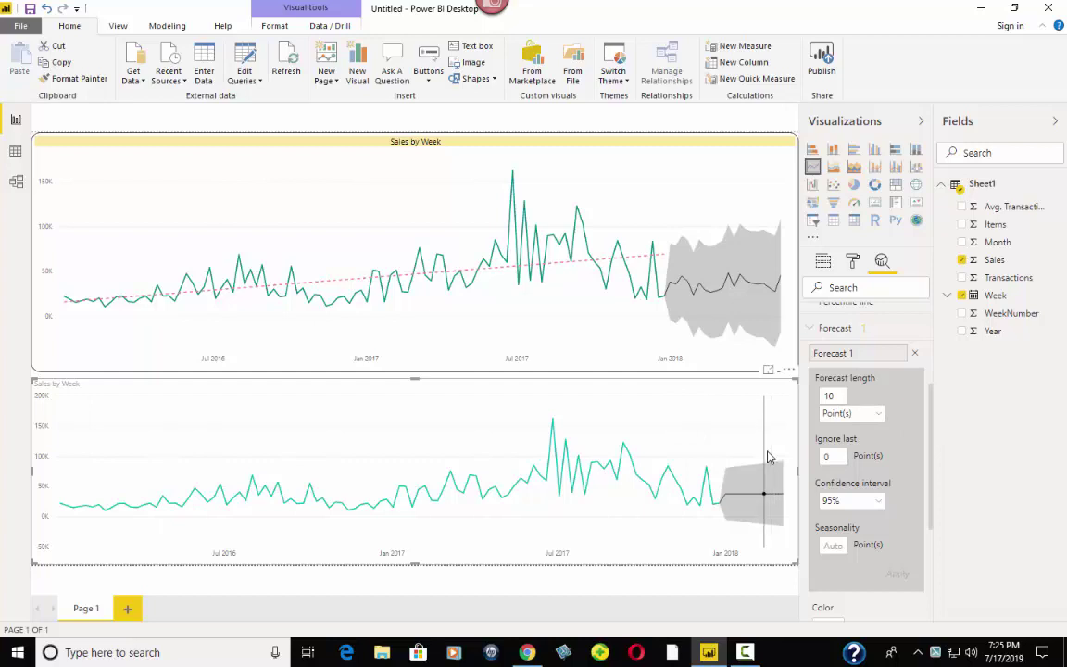
mouse_move(763, 455)
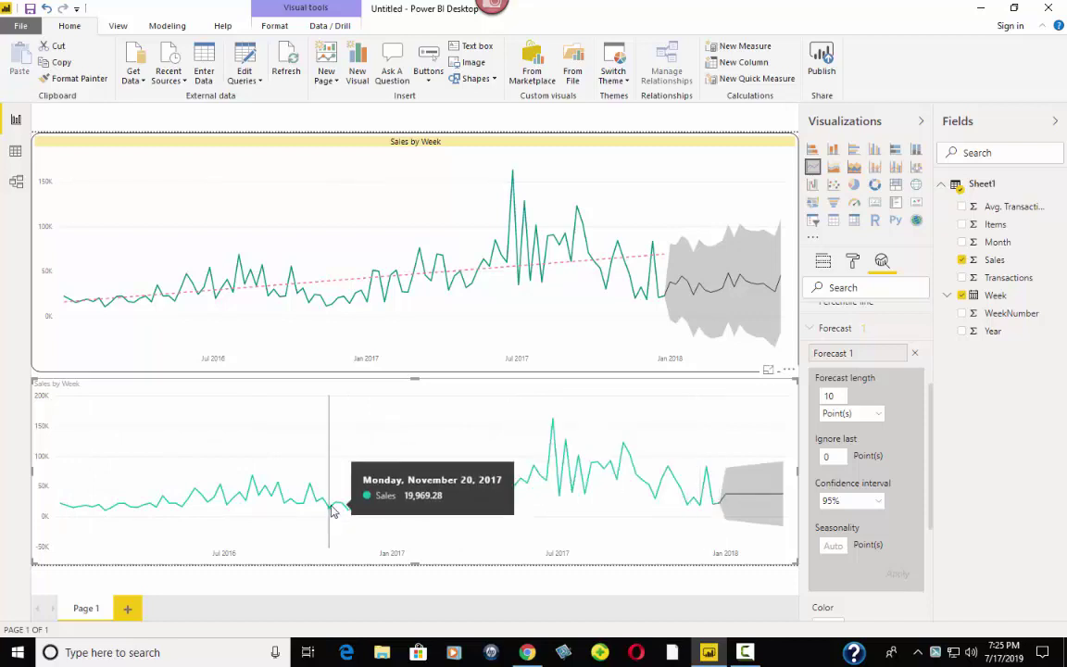
- Keep the forecast unit as points and set its length to 21, after trying 20 and 22
click(881, 415)
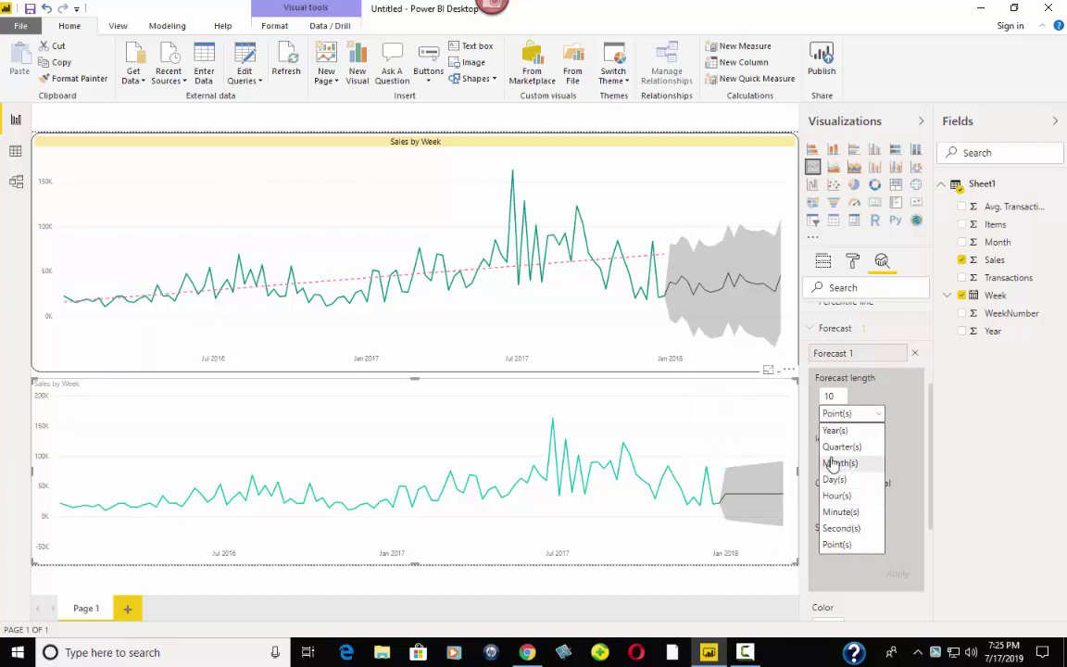
click(857, 422)
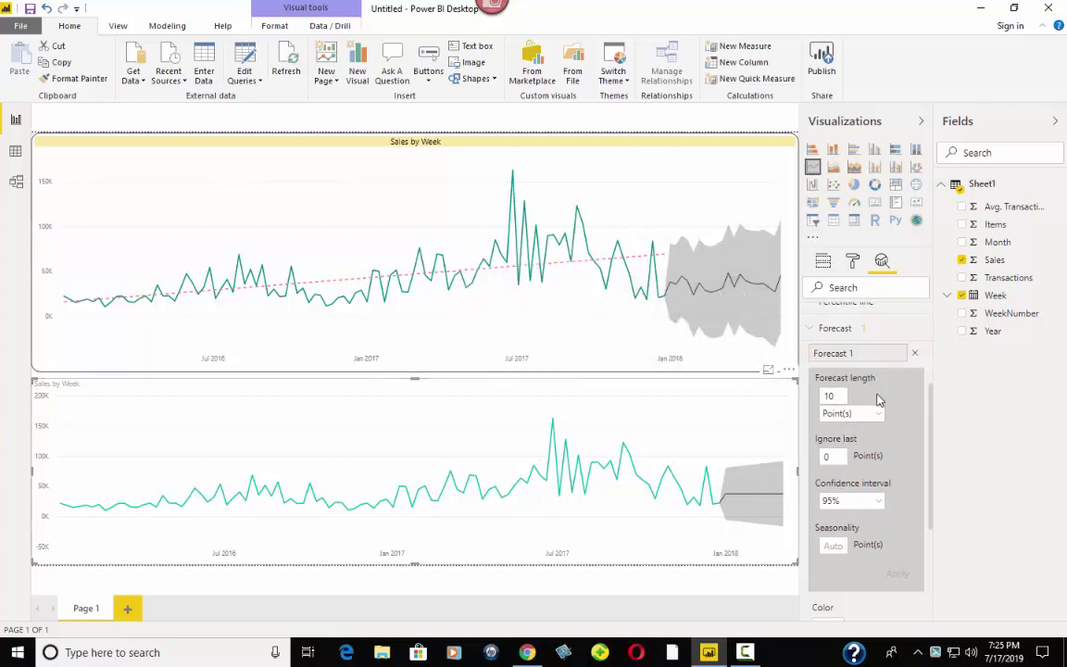
double_click(824, 395)
text(20)
click(897, 575)
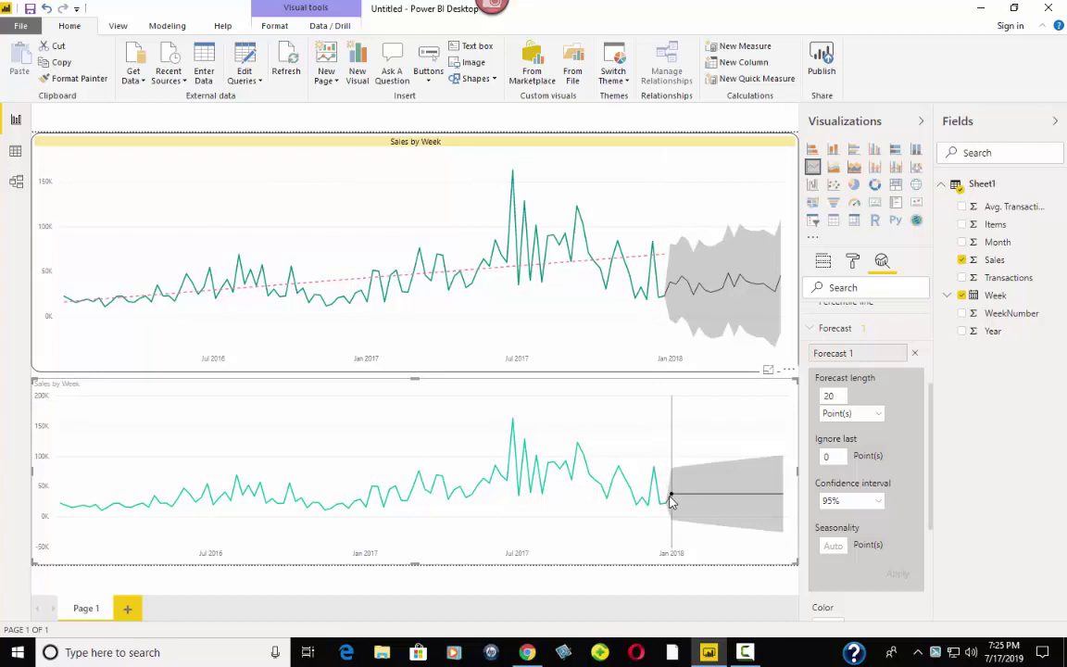
click(838, 396)
key(BackSpace)
text(2)
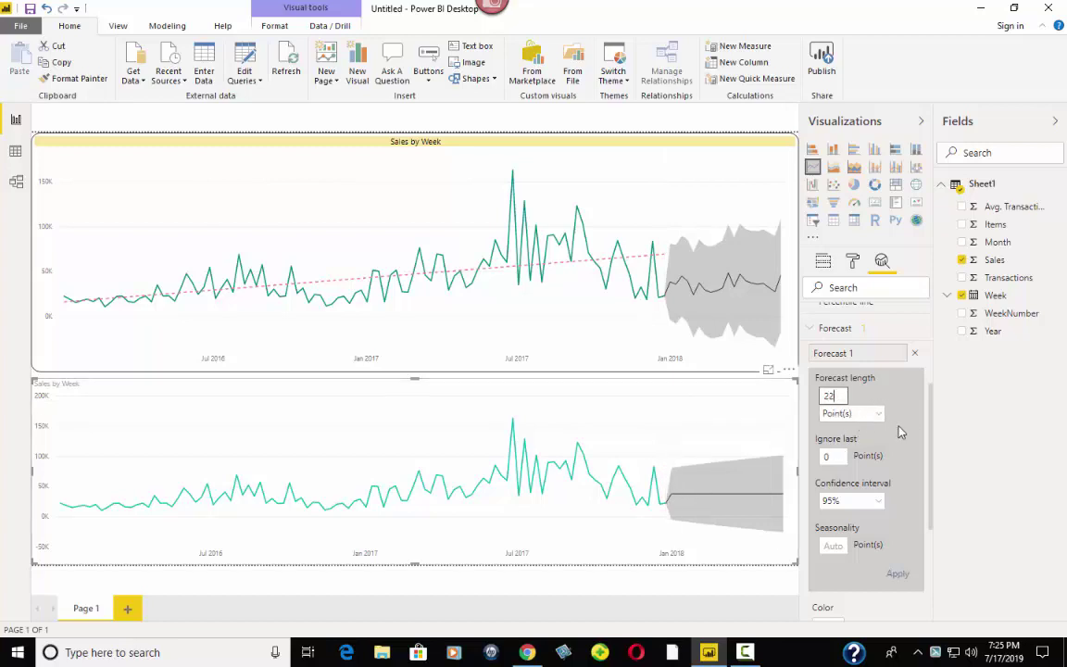
click(895, 574)
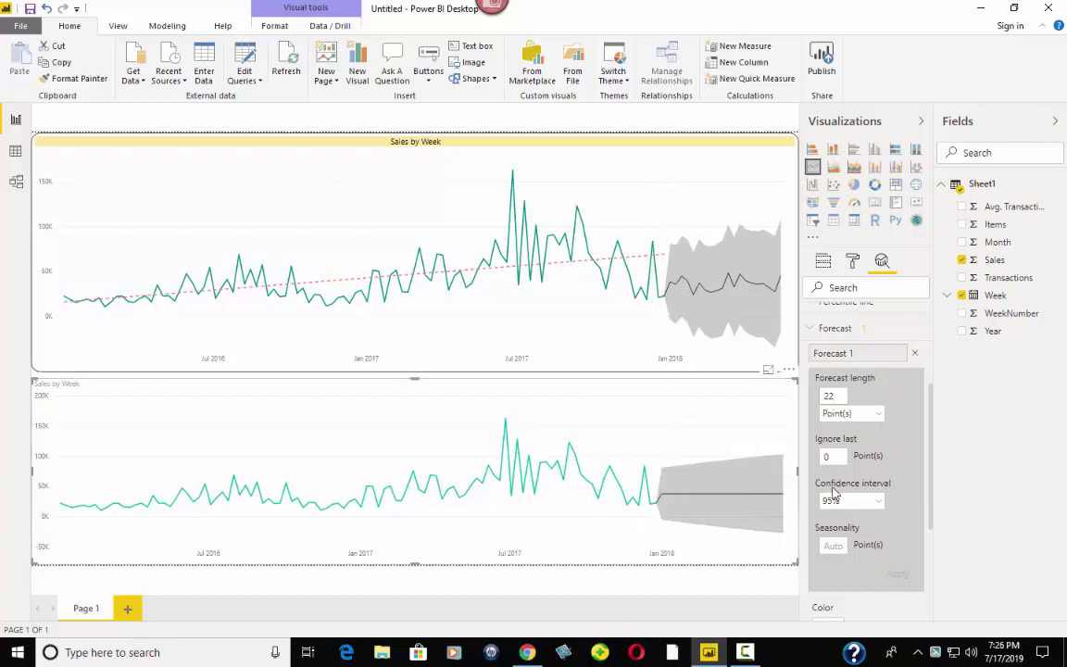
click(837, 395)
click(895, 575)
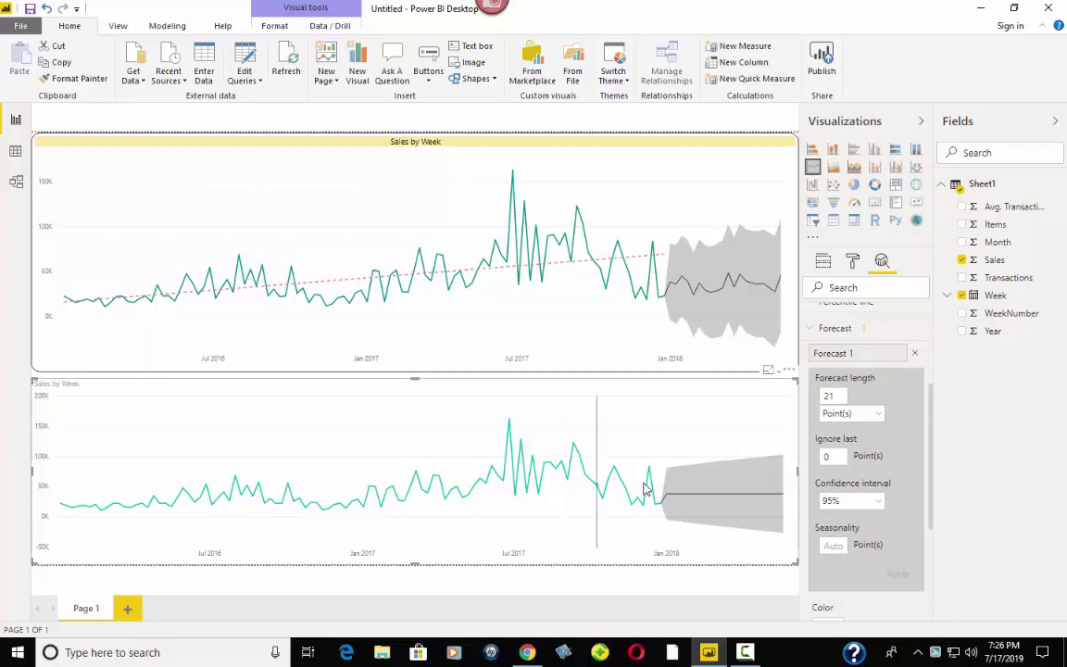
mouse_move(90, 504)
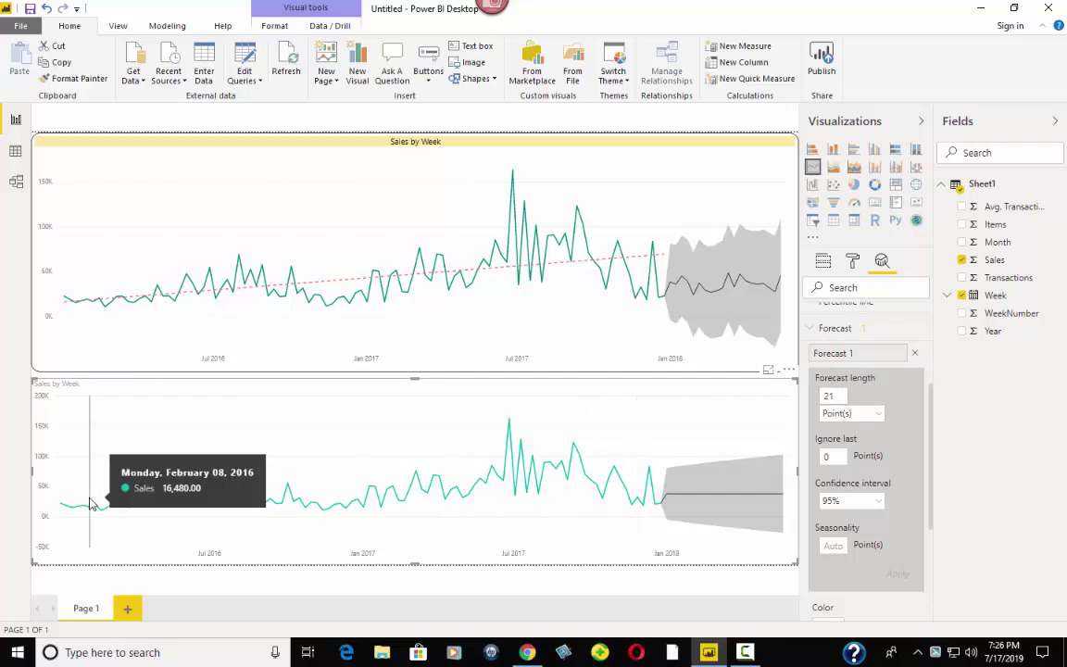
- Set forecast seasonality to 21 points and length to 20, then make the lower chart slightly taller
click(822, 539)
text(21)
click(898, 575)
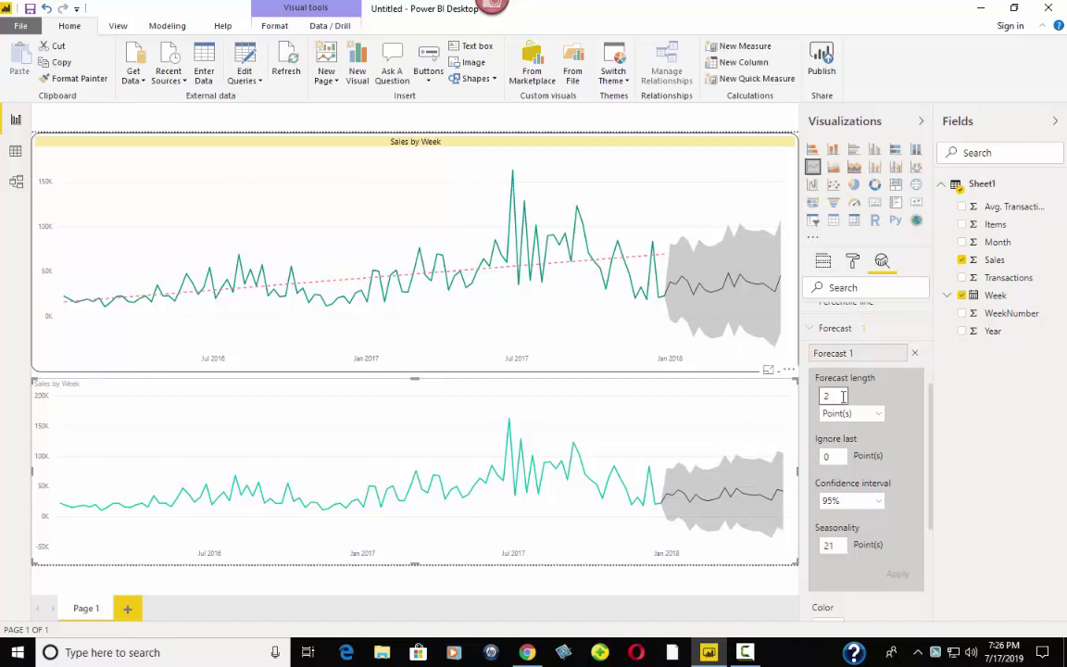
click(843, 396)
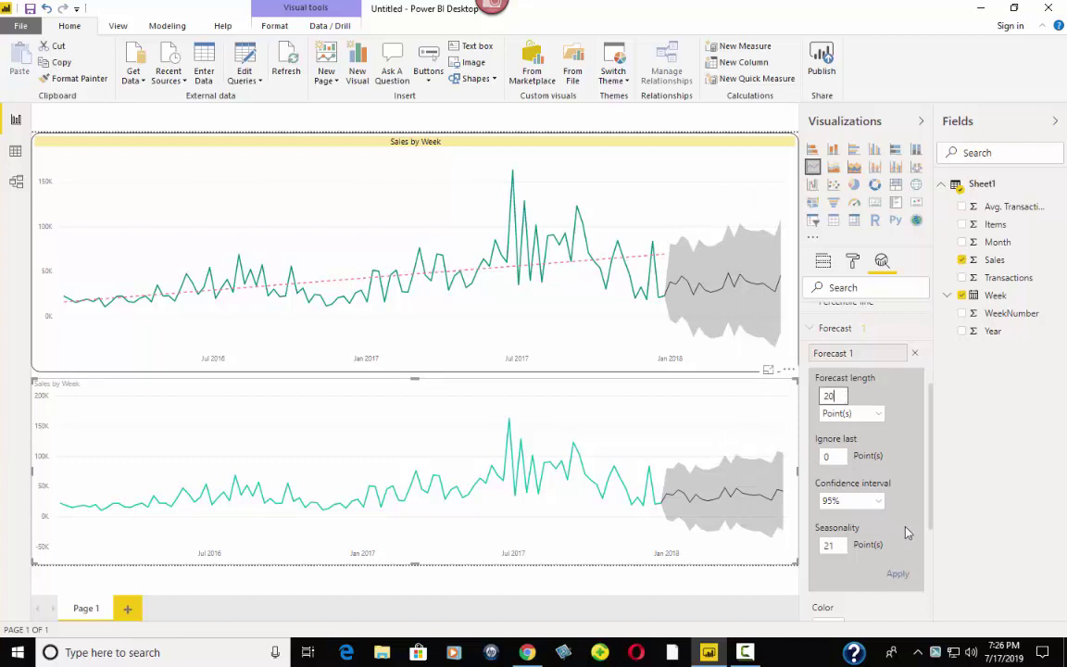
click(898, 575)
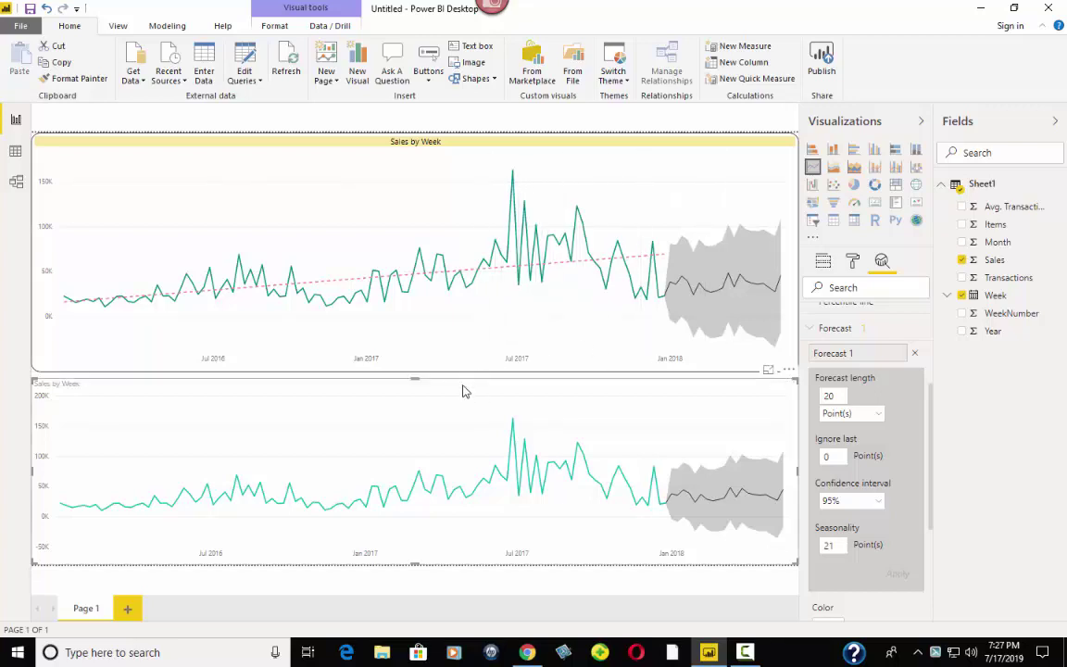
drag(416, 382, 417, 374)
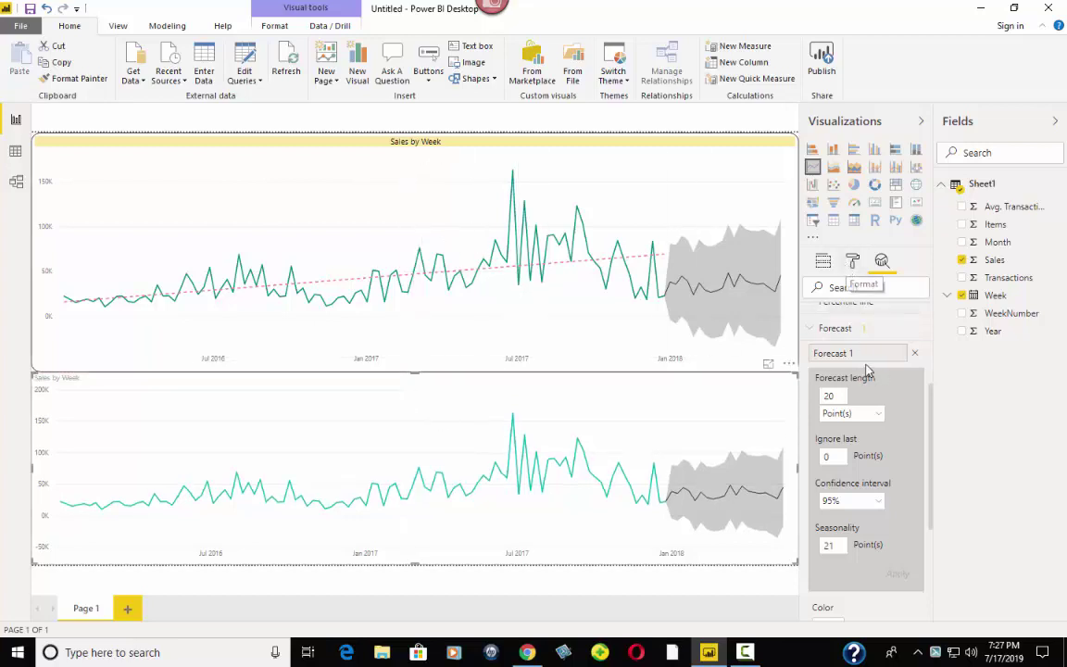
- Style the lower chart's title as centred 10 pt black text on a light-yellow background
click(851, 264)
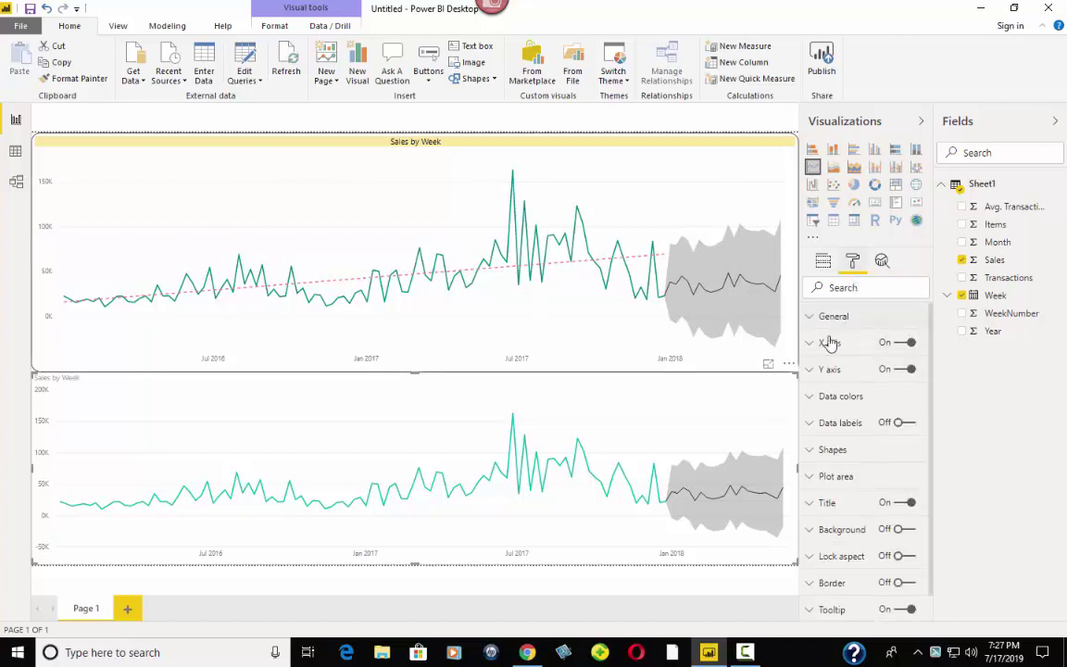
click(820, 503)
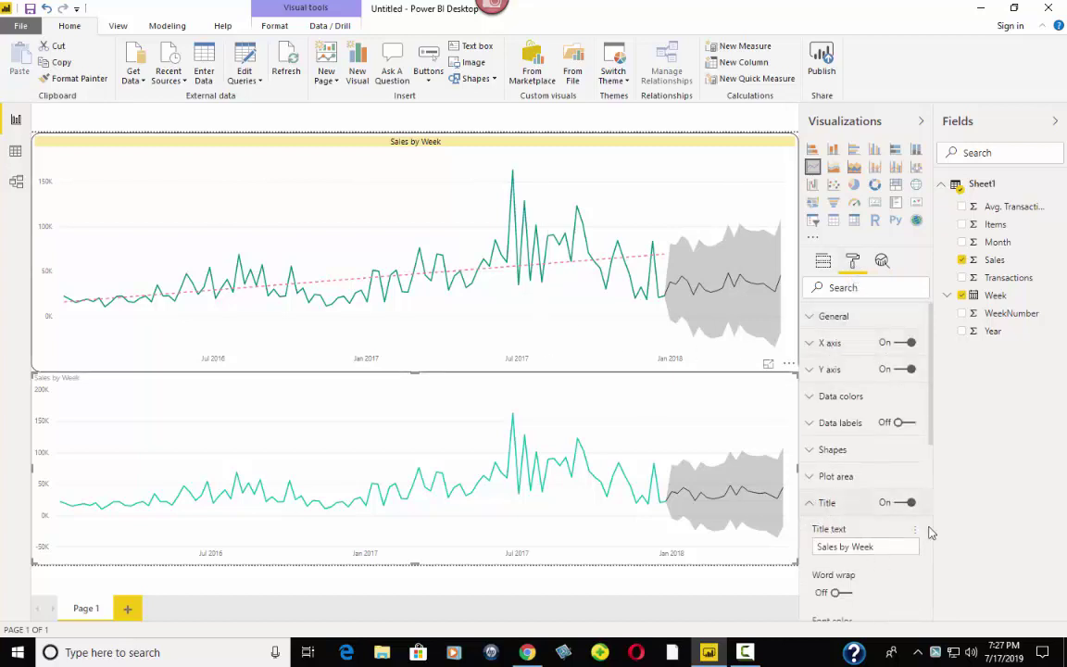
scroll(902, 426, down, 3)
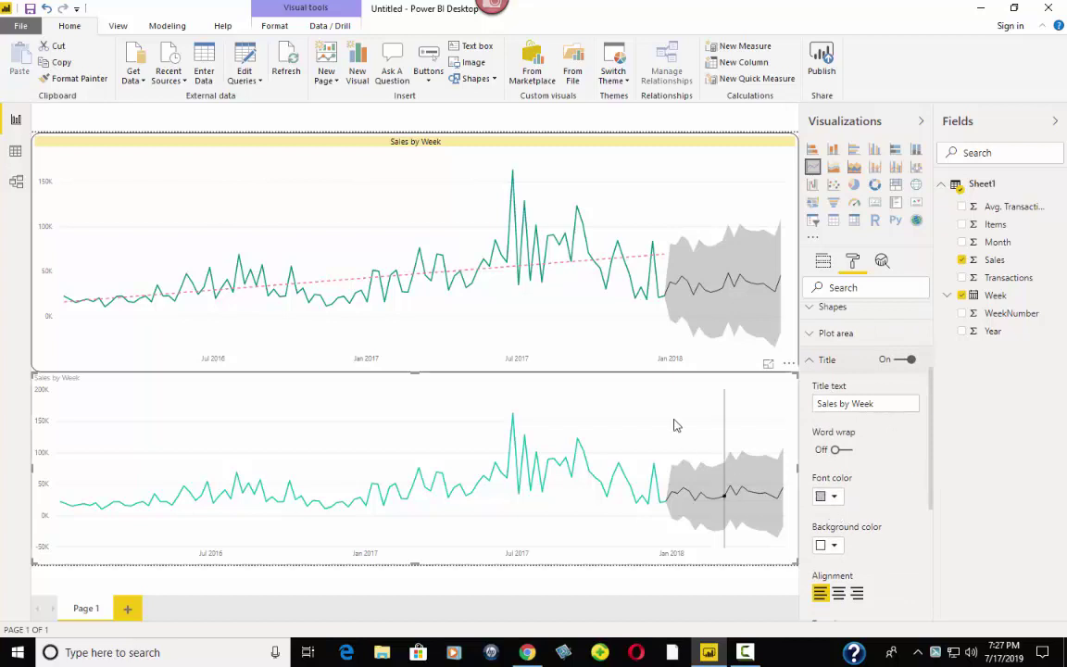
click(830, 496)
click(822, 436)
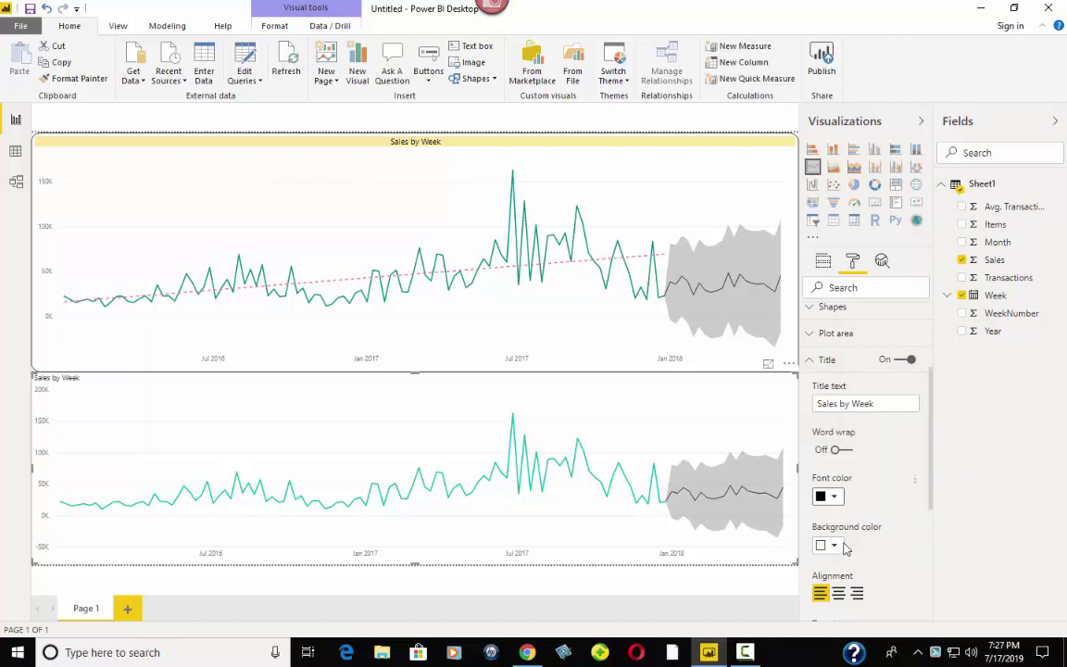
click(831, 544)
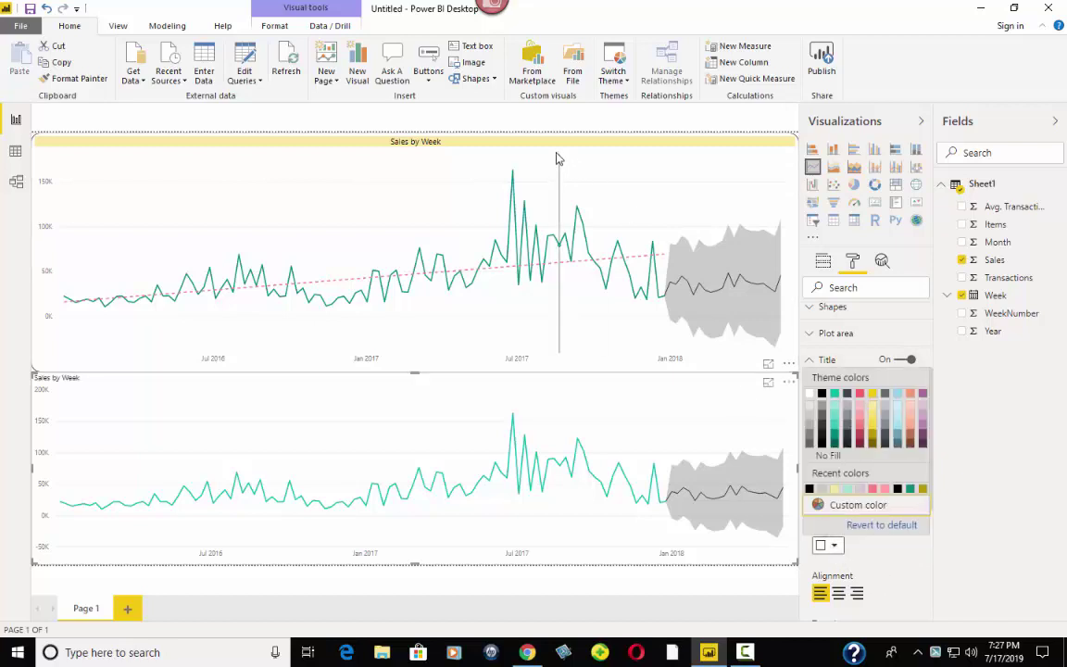
click(874, 413)
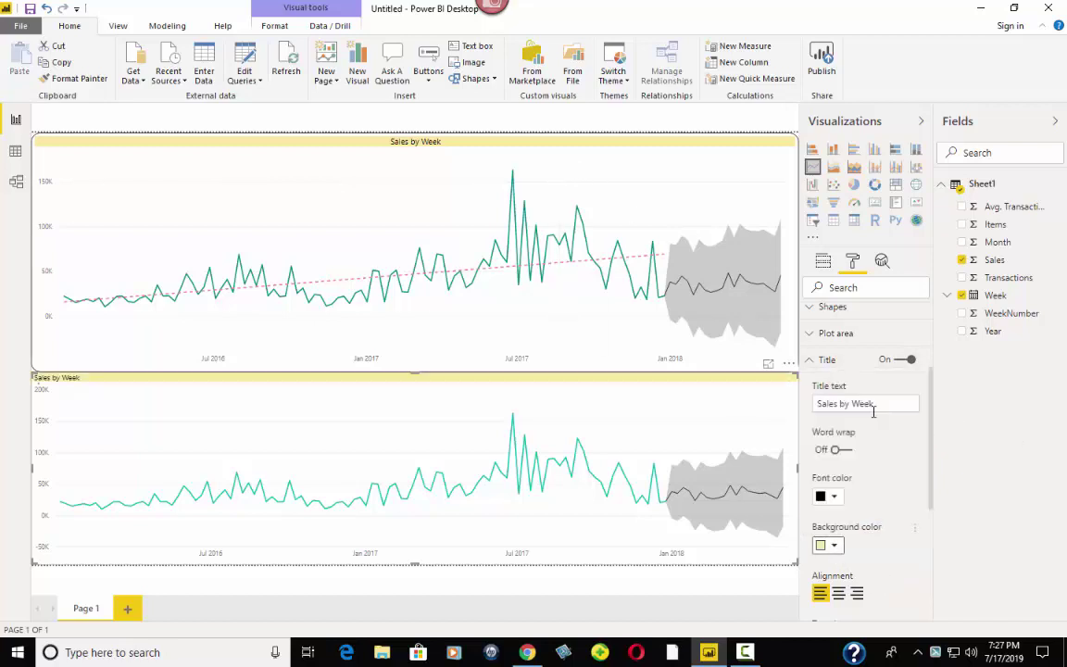
click(838, 592)
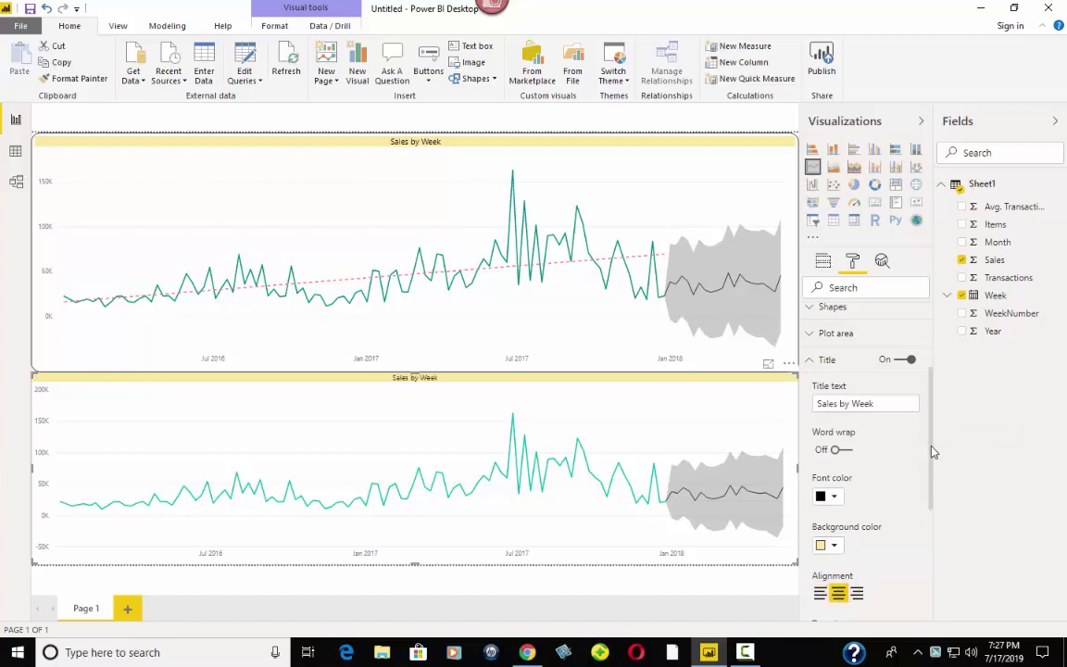
scroll(926, 458, down, 3)
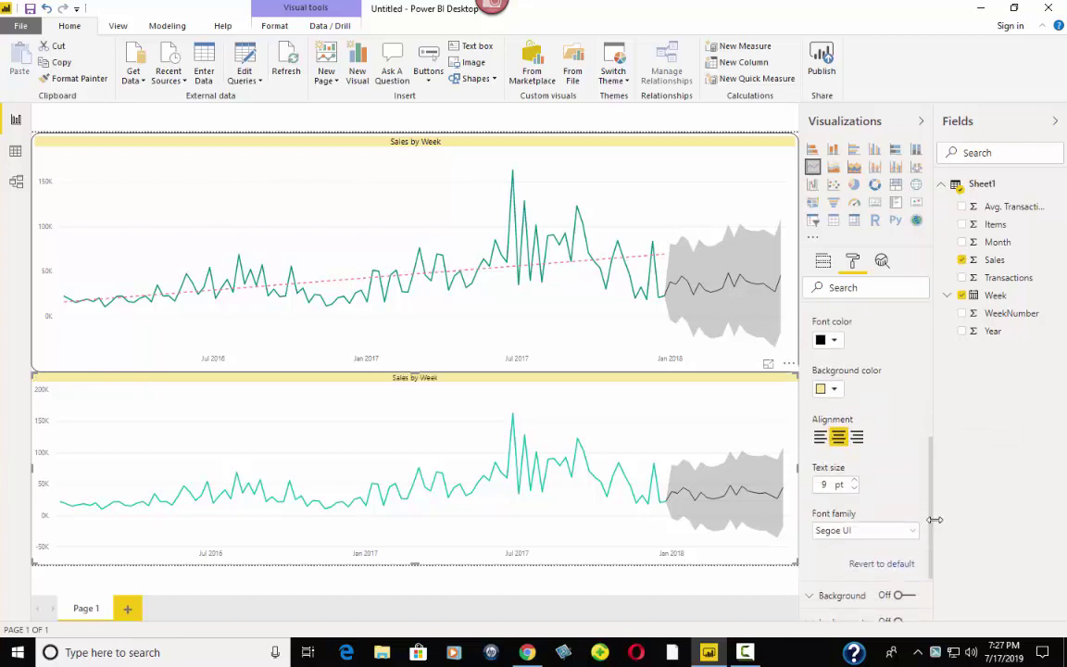
click(855, 476)
scroll(935, 501, down, 2)
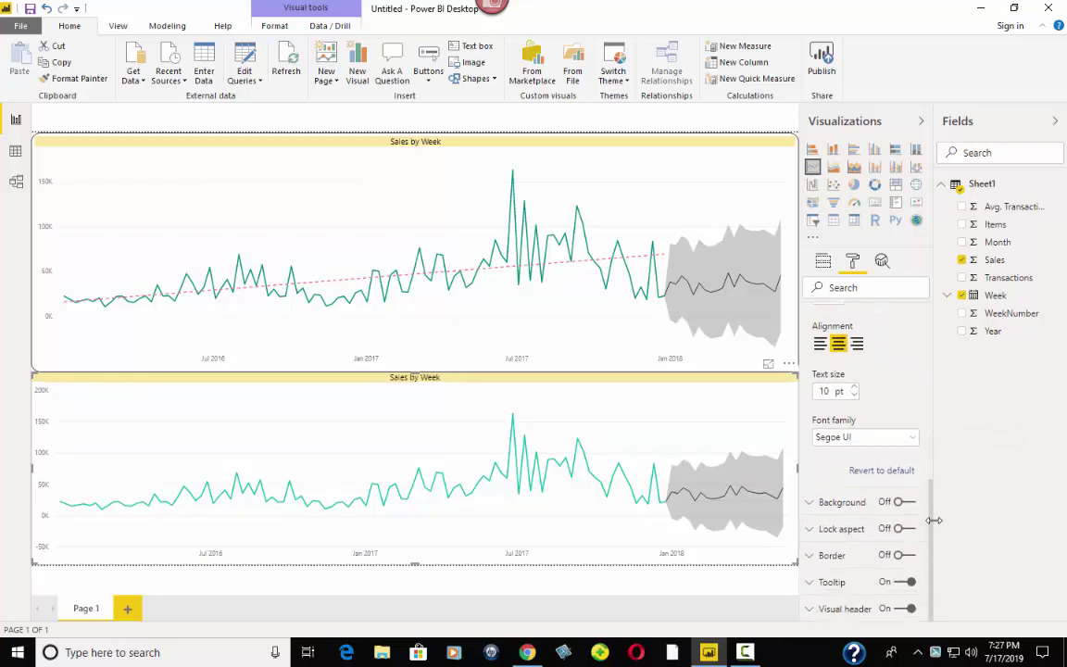
scroll(936, 500, up, 5)
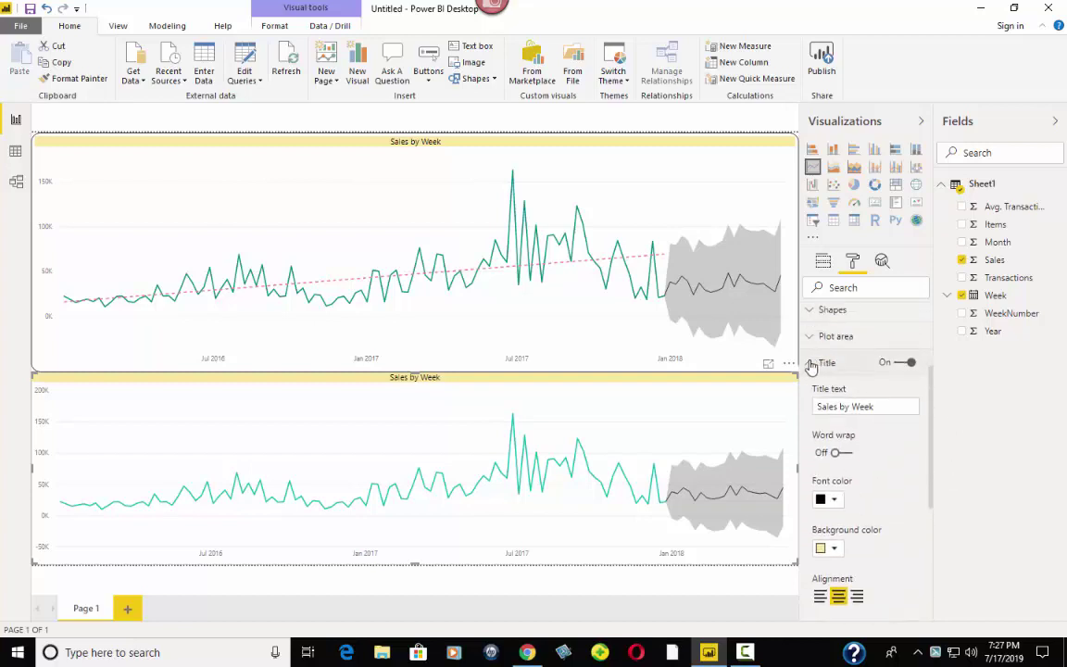
click(811, 365)
- Turn on the lower chart's border and set its radius to 10
click(809, 556)
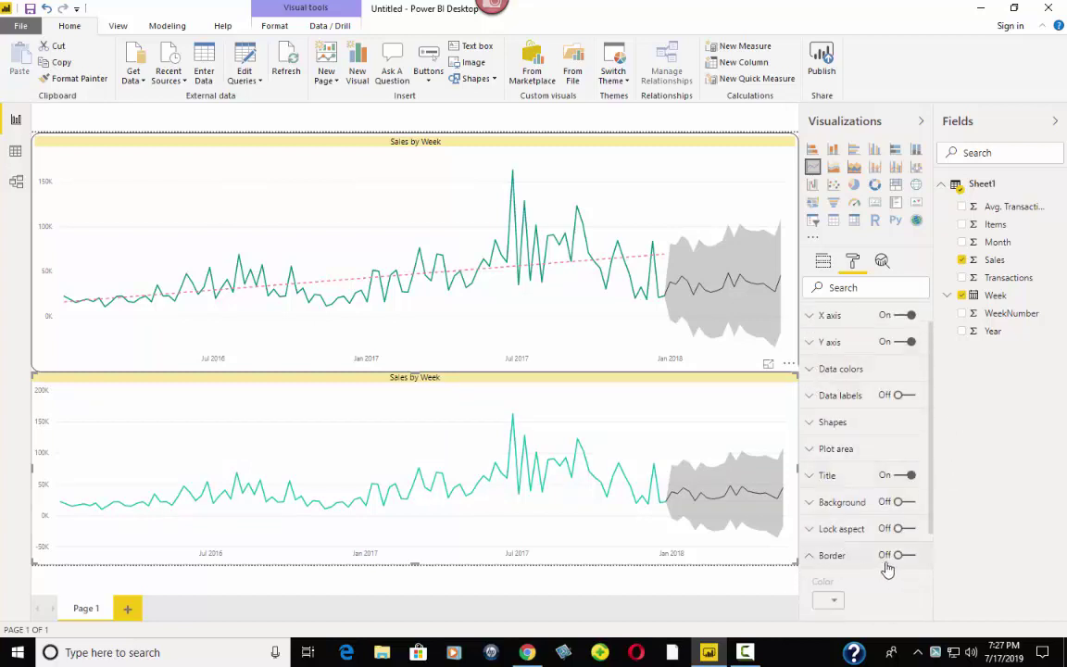
click(903, 554)
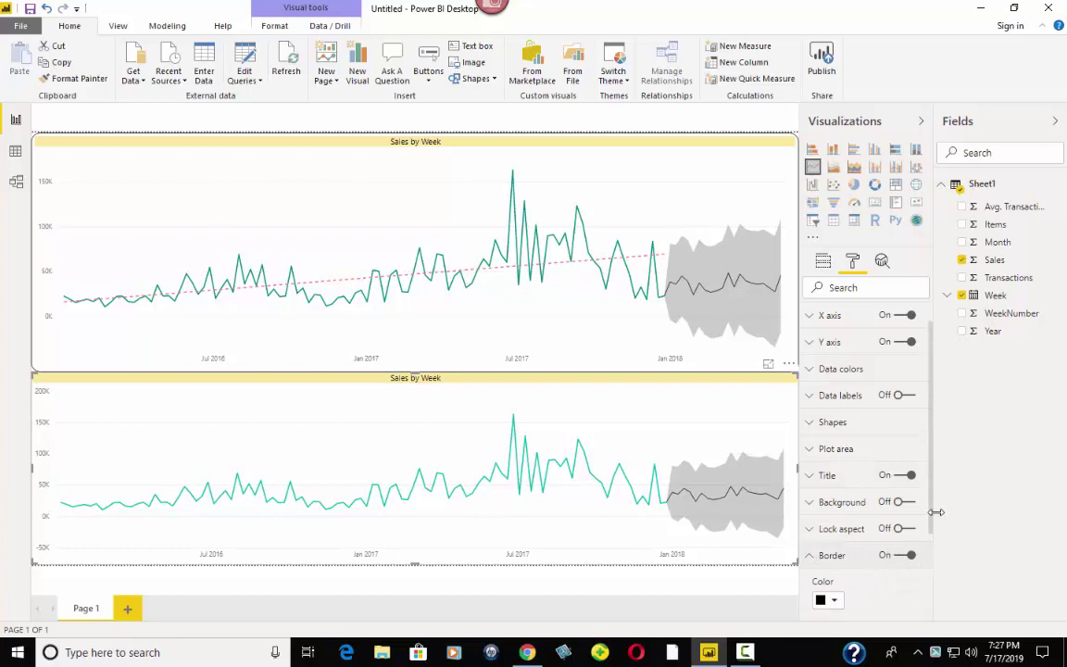
scroll(931, 518, down, 2)
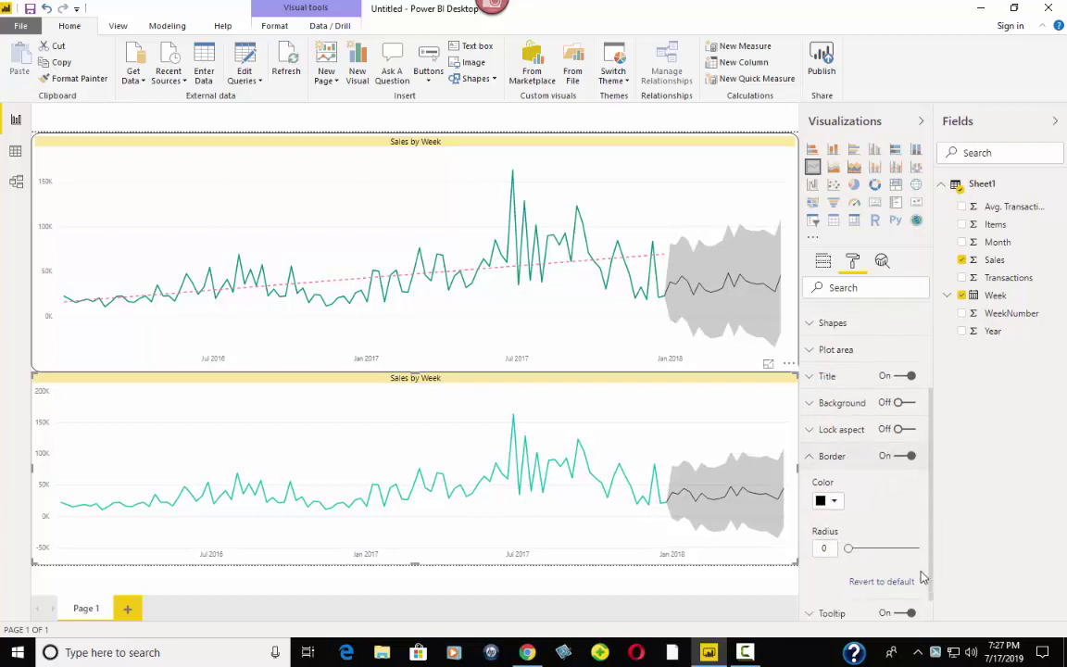
click(831, 547)
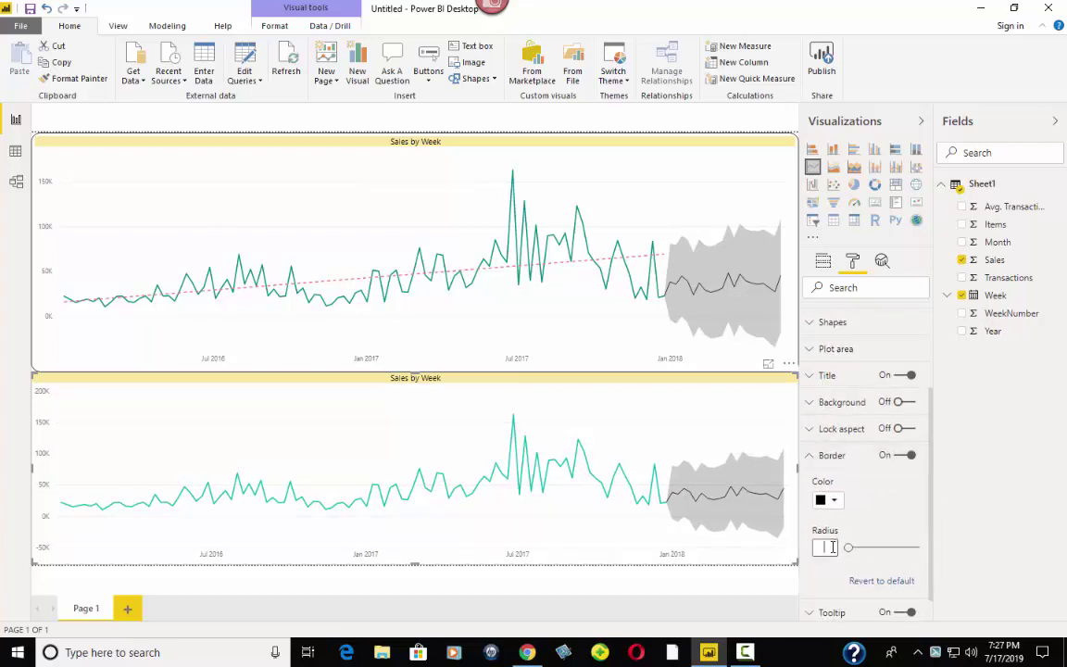
text(10)
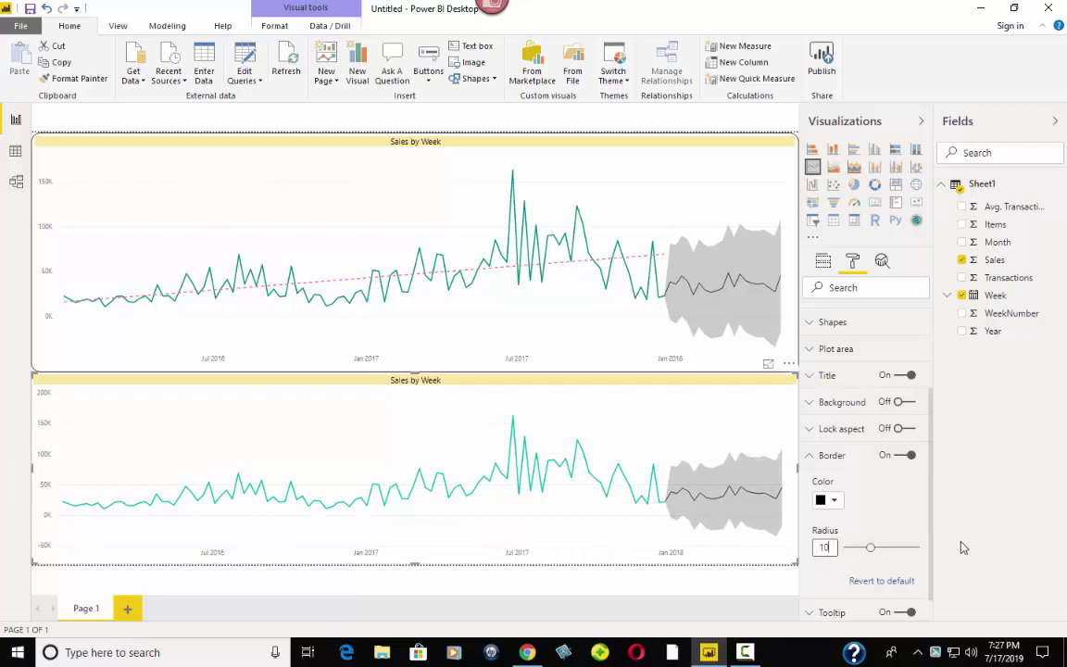
- Shorten the upper Sales by Week chart and stretch the lower chart's top edge upward
click(610, 587)
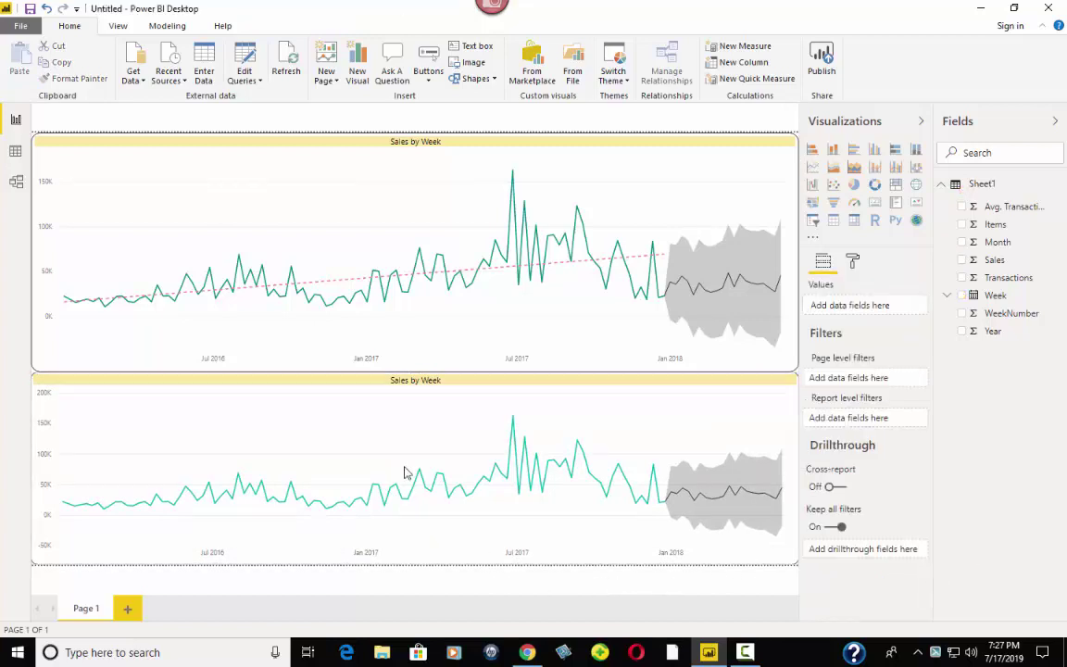
click(416, 366)
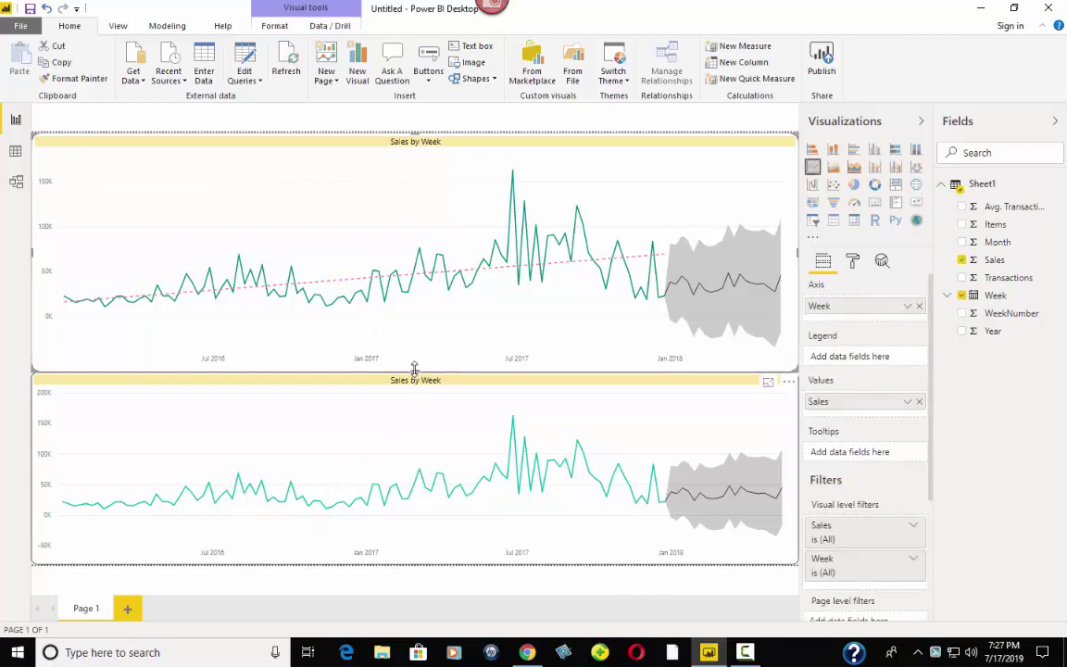
mouse_move(414, 368)
mouse_down()
mouse_move(415, 349)
mouse_move(414, 369)
mouse_move(424, 364)
mouse_up()
click(405, 365)
click(400, 379)
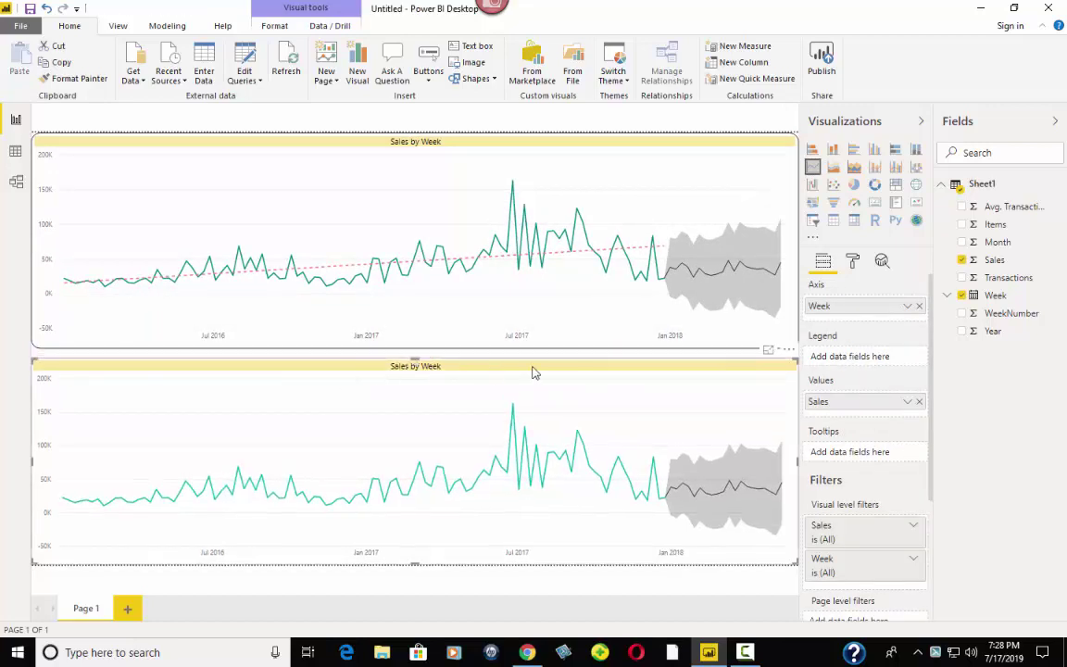
click(333, 111)
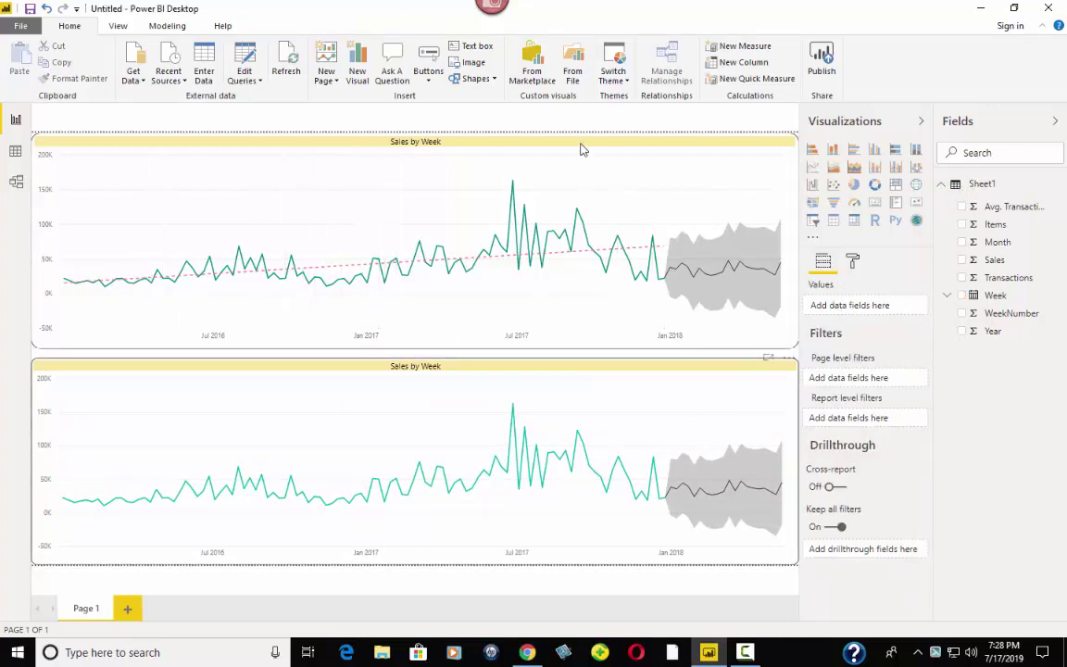
- Add a trend line to the lower Sales by Week chart from its Analytics options
click(464, 371)
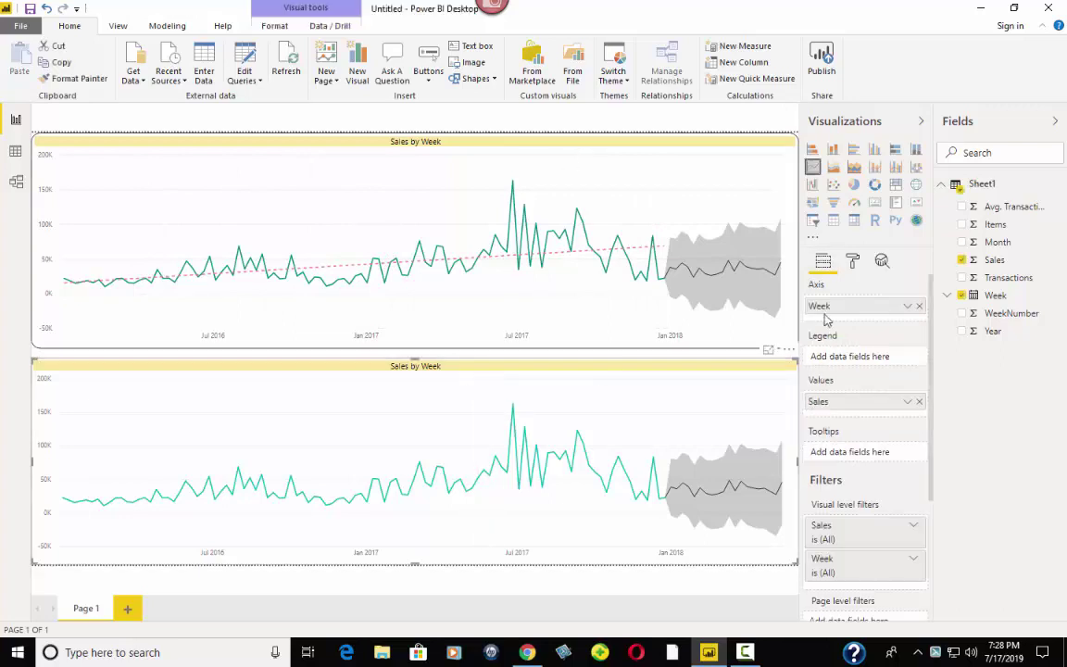
click(882, 262)
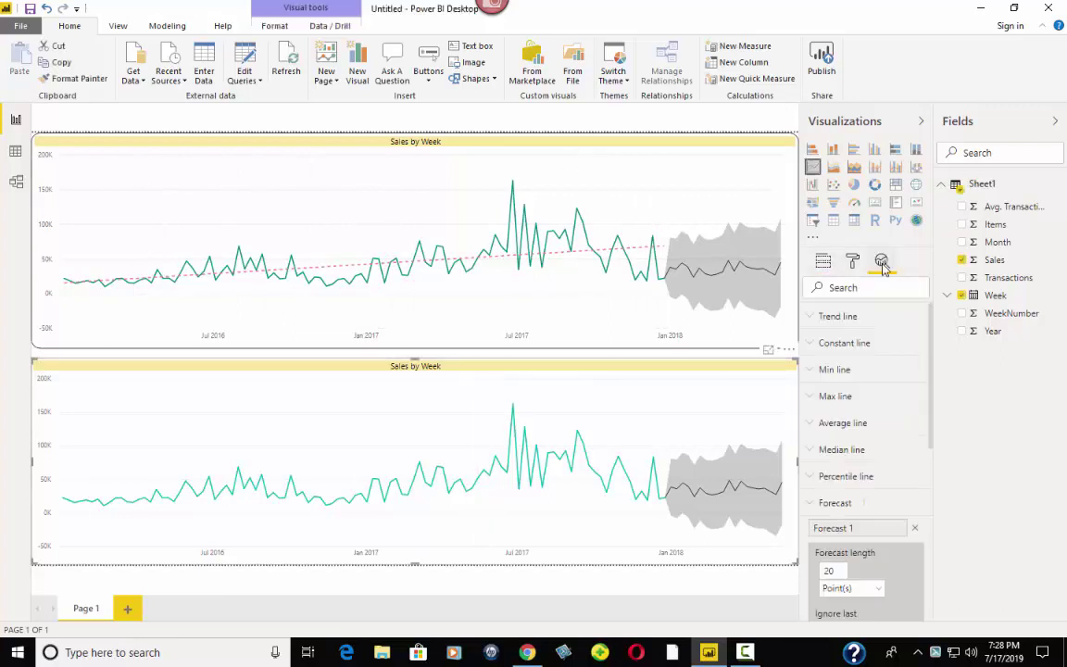
click(833, 317)
click(830, 353)
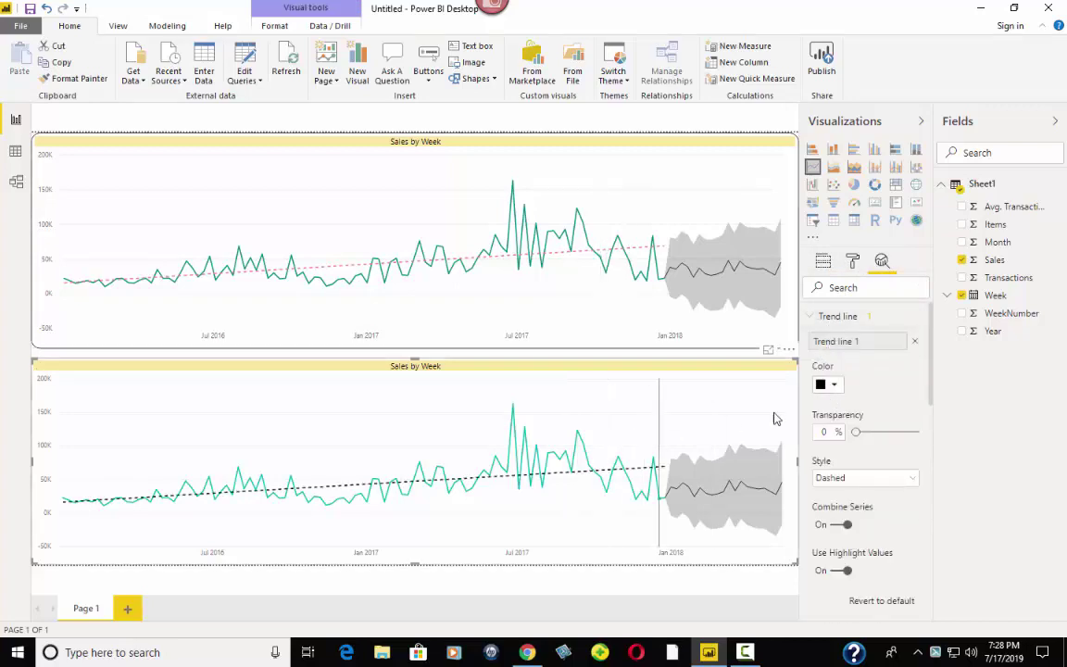
- Colour the trend line dark red and set its transparency to 41%
click(835, 386)
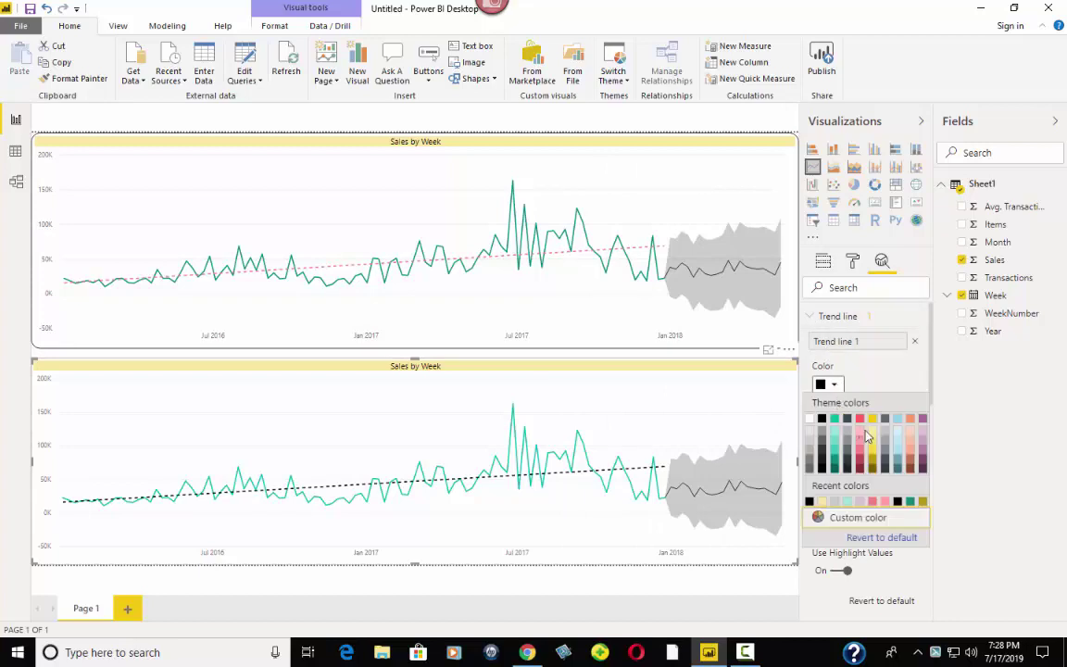
click(861, 431)
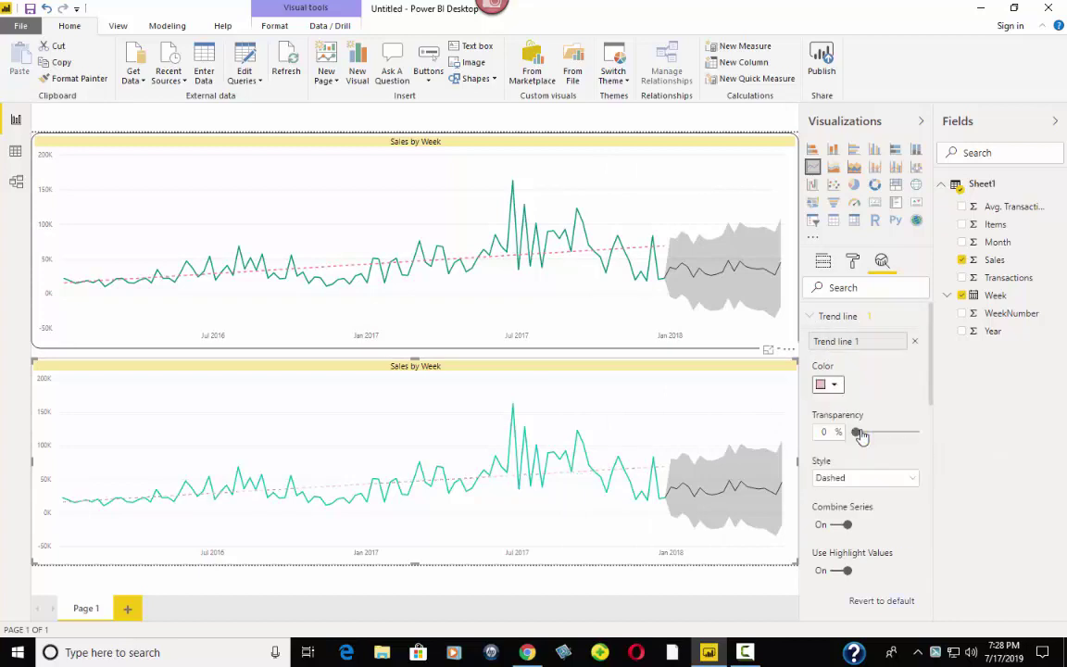
click(834, 384)
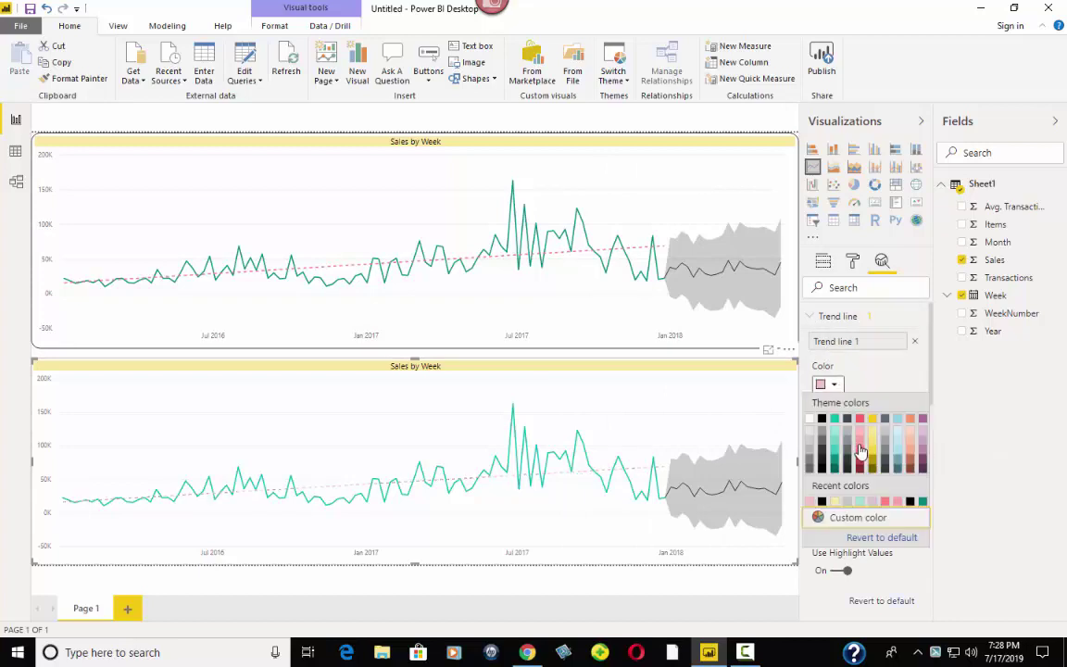
click(860, 458)
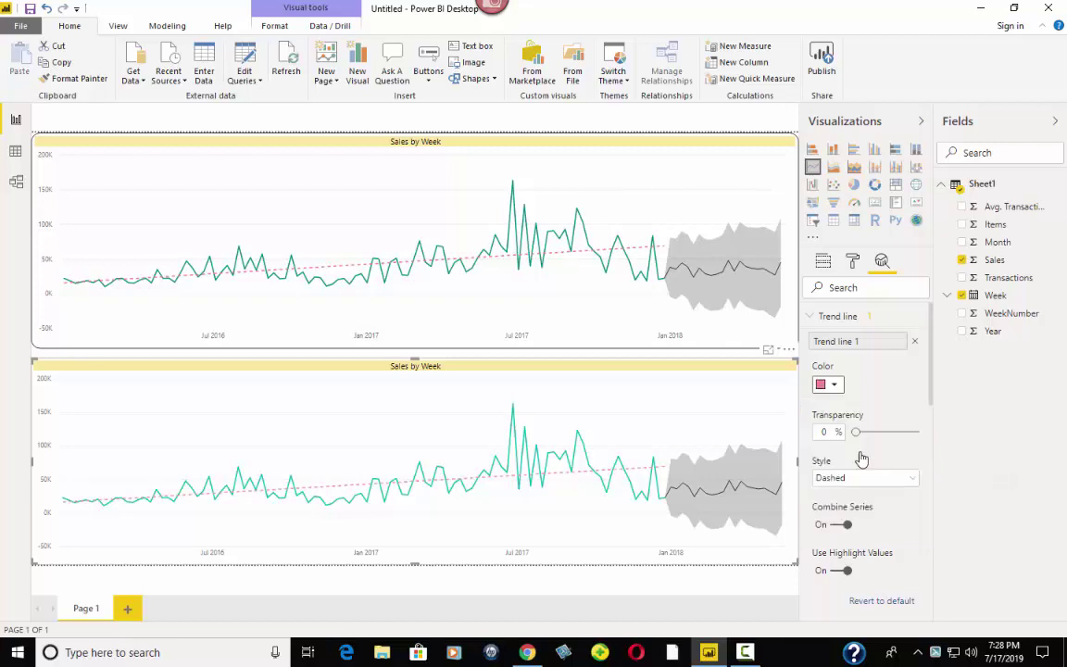
click(833, 385)
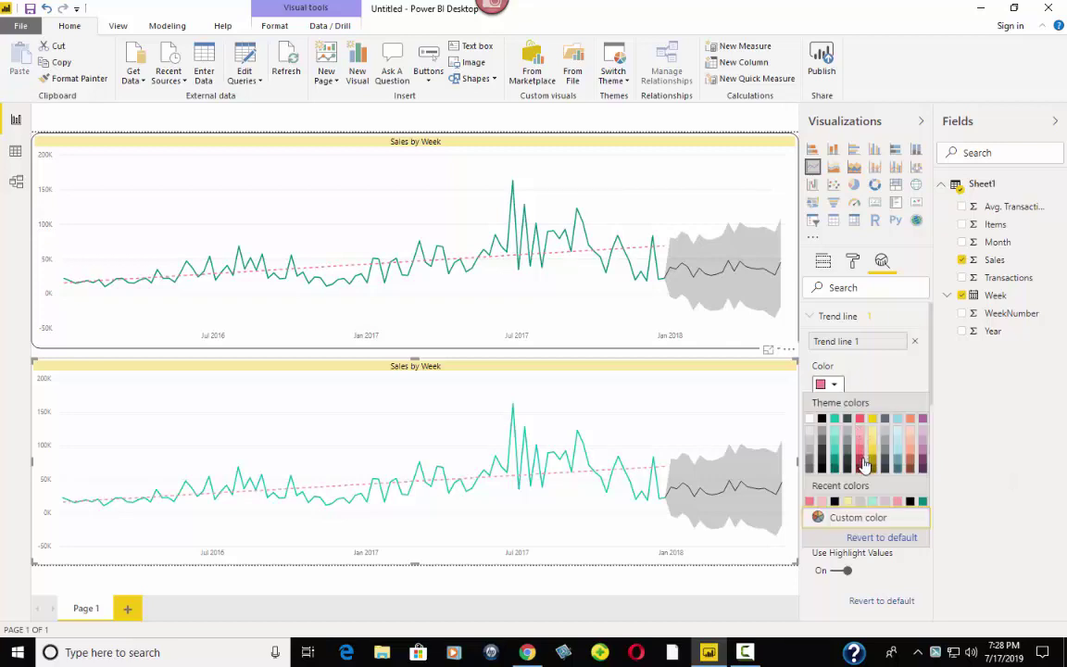
click(862, 463)
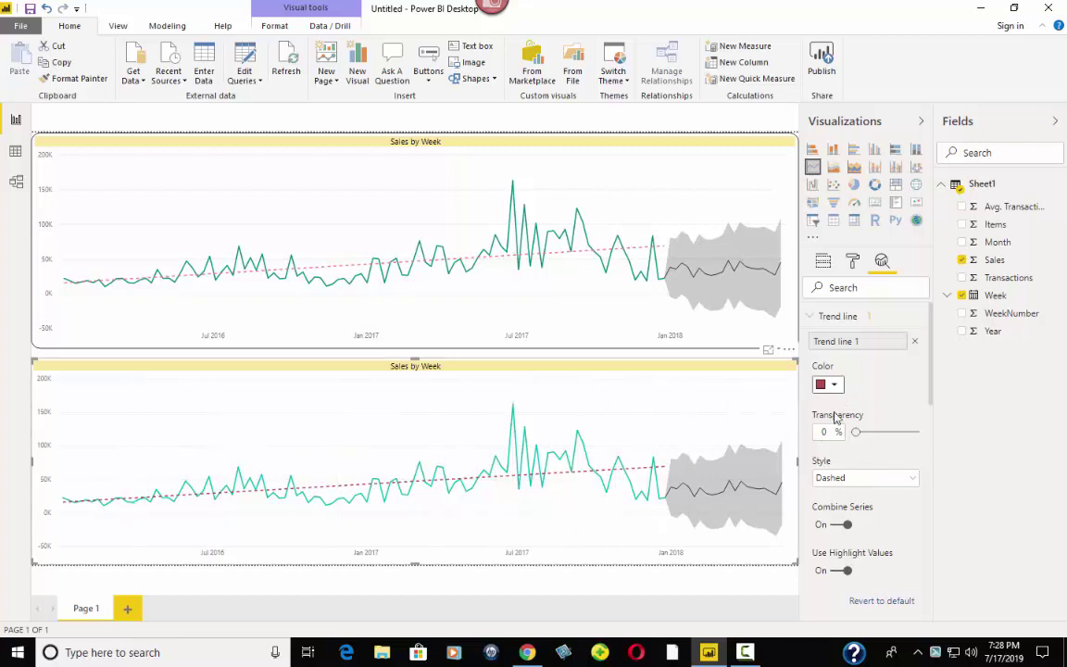
drag(854, 435, 884, 441)
mouse_move(931, 389)
mouse_down()
mouse_move(928, 417)
mouse_move(941, 374)
mouse_up()
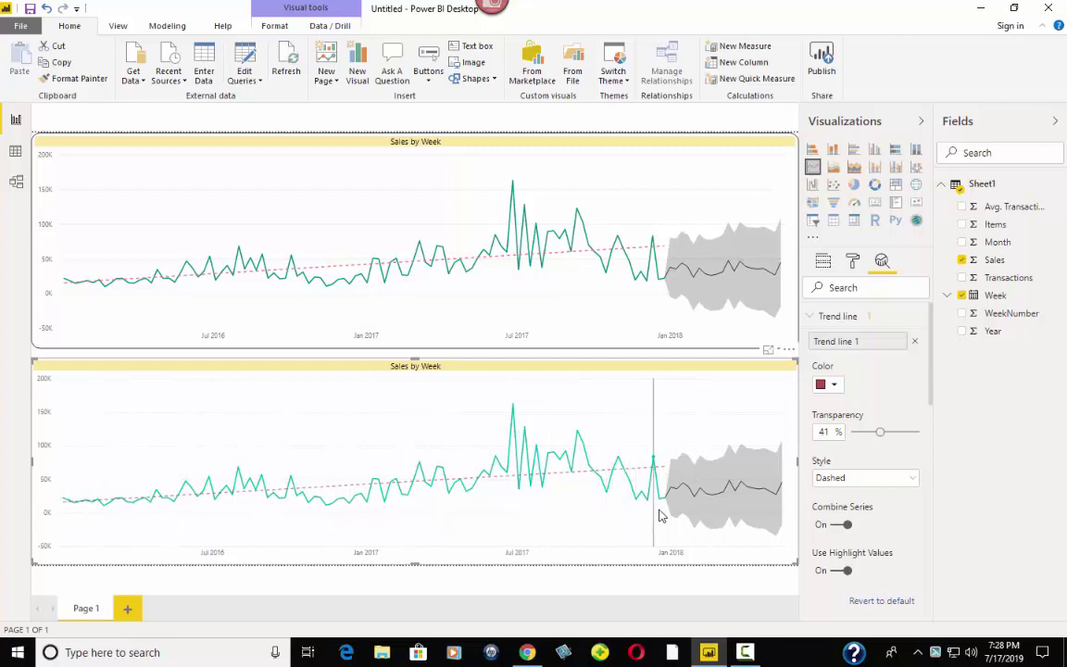
mouse_move(659, 512)
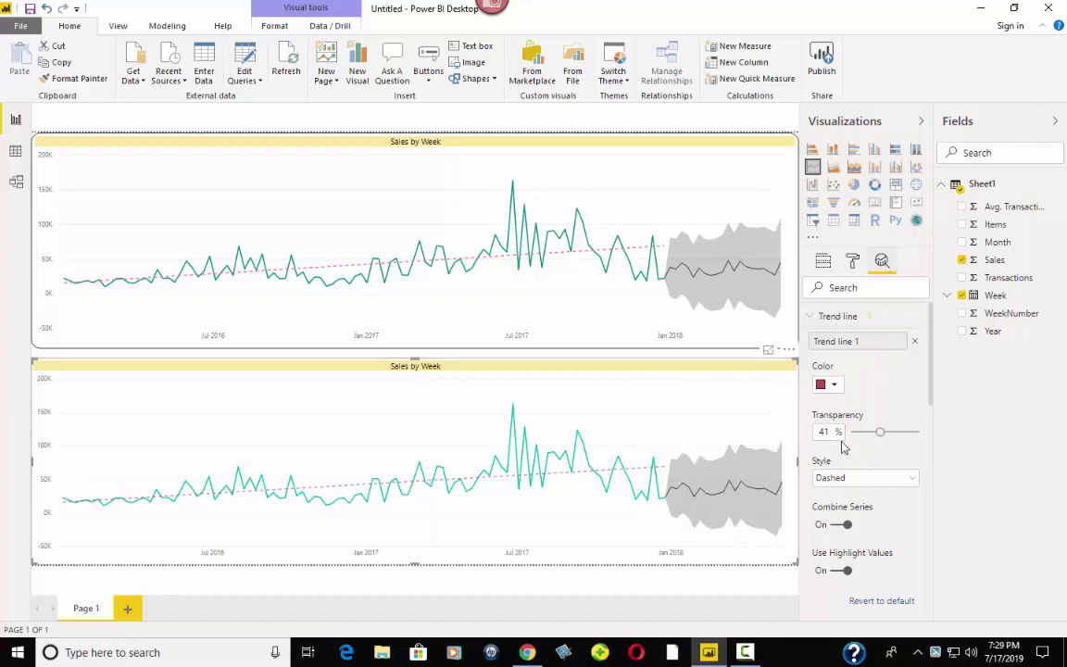
- Collapse Trend line settings and scroll down to Forecast 1: 20 points, 95%, seasonality 21
scroll(933, 366, down, 2)
scroll(935, 366, up, 2)
click(819, 319)
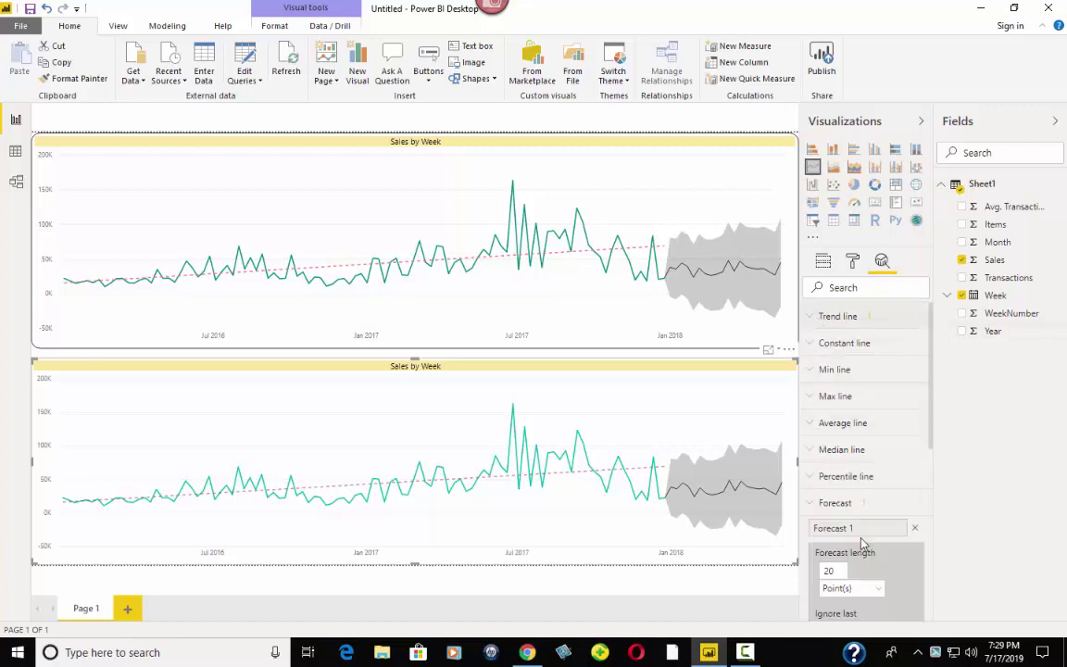
drag(933, 426, 931, 533)
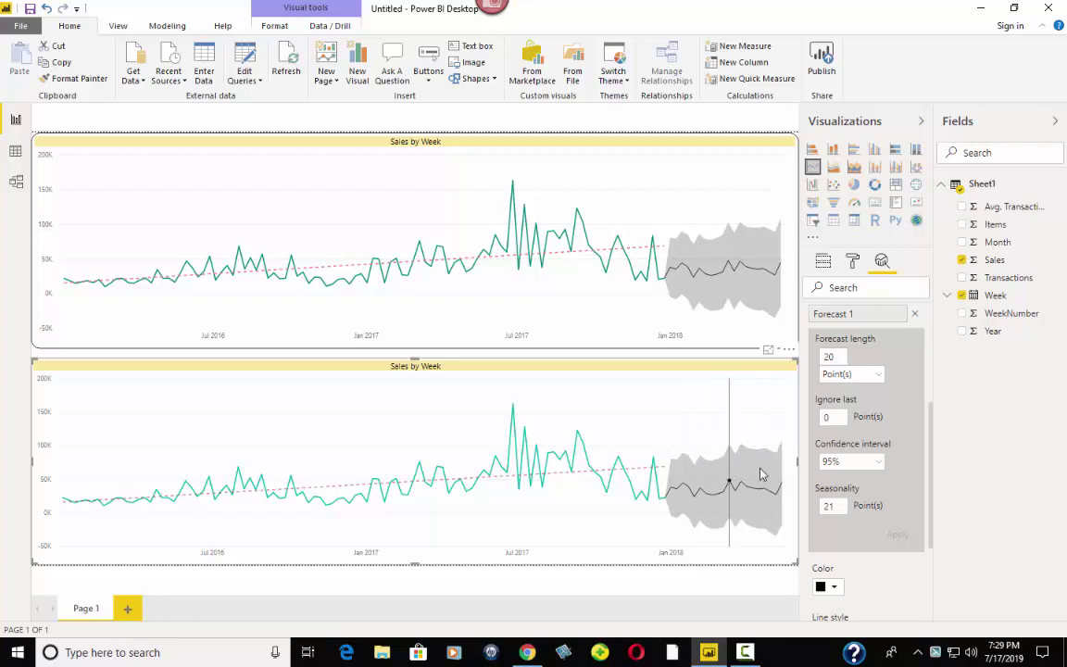
- Try forecast confidence intervals of 85%, 99% and 75%, then restore it to 95%
click(883, 467)
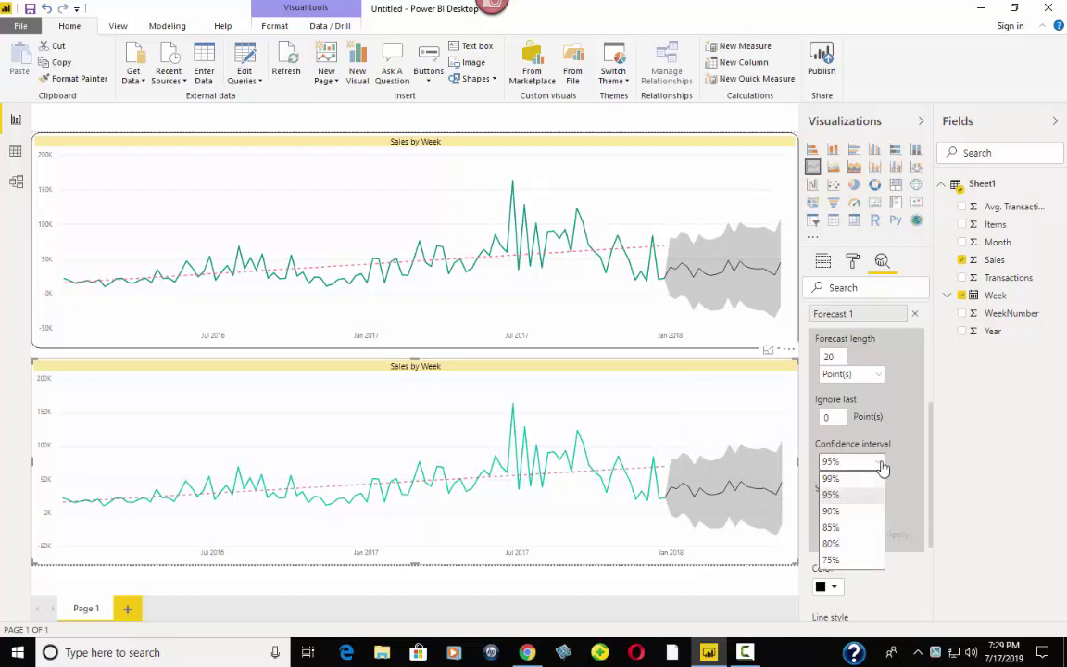
click(838, 527)
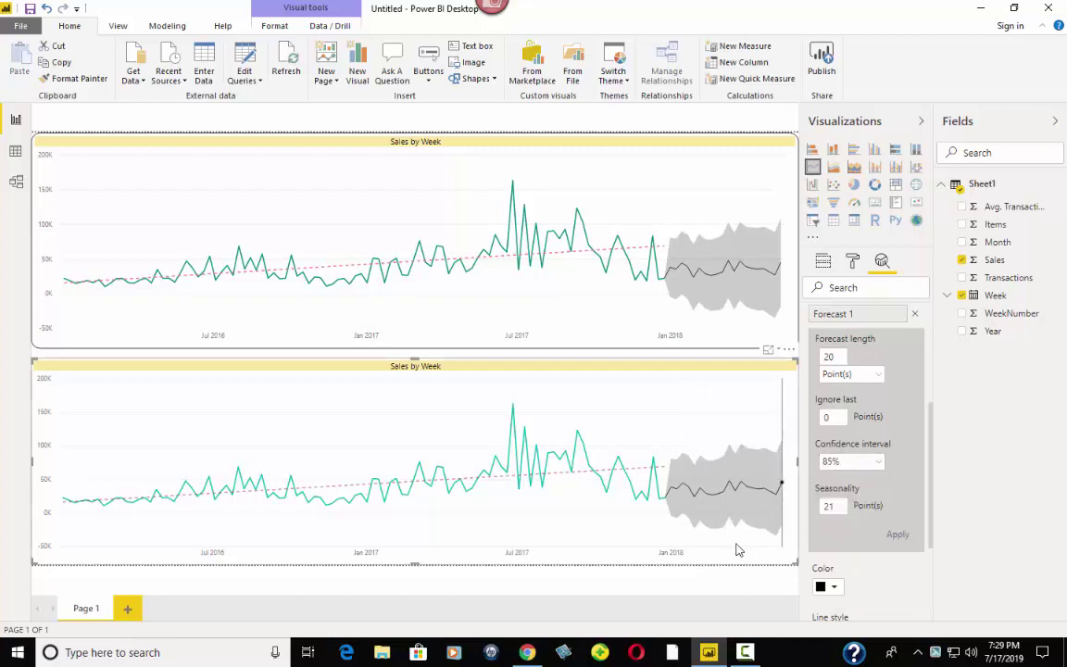
click(900, 537)
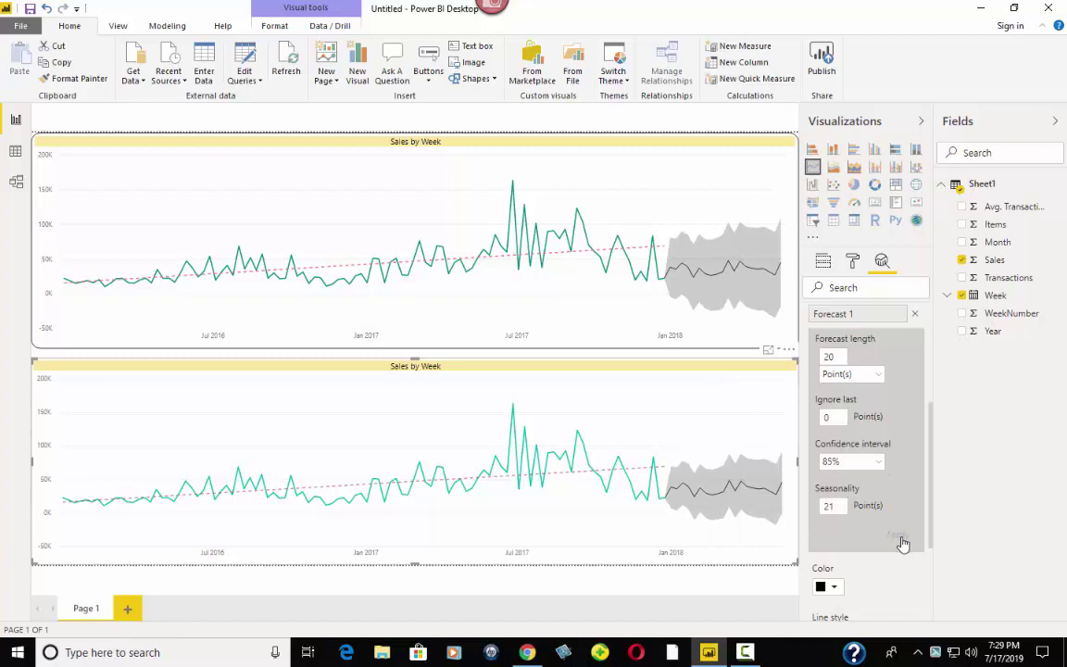
click(884, 466)
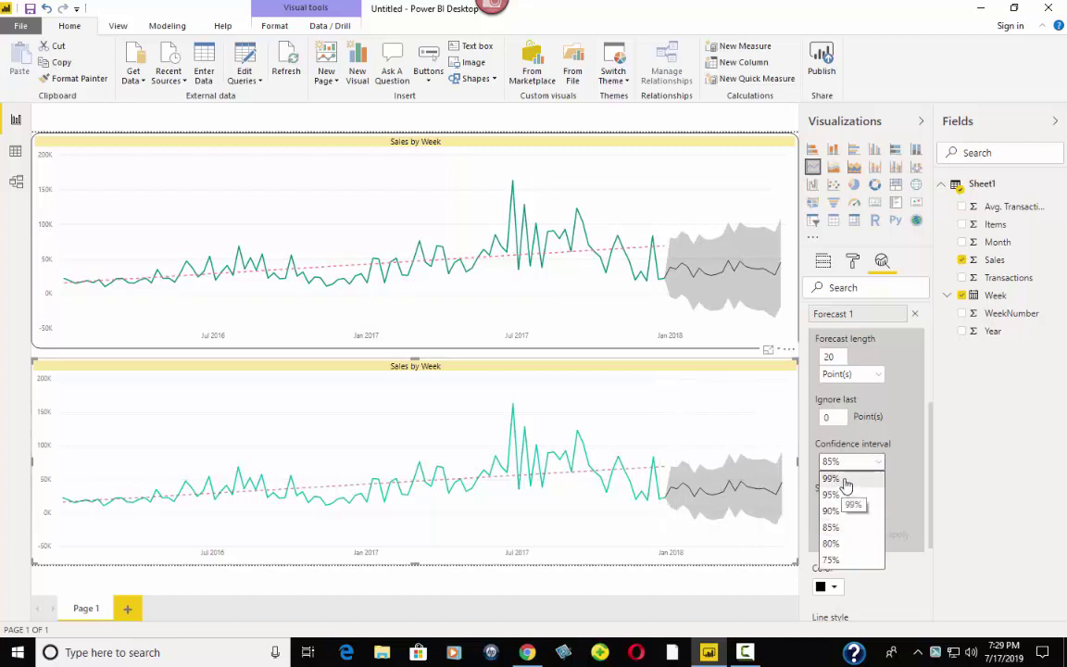
click(844, 481)
click(900, 537)
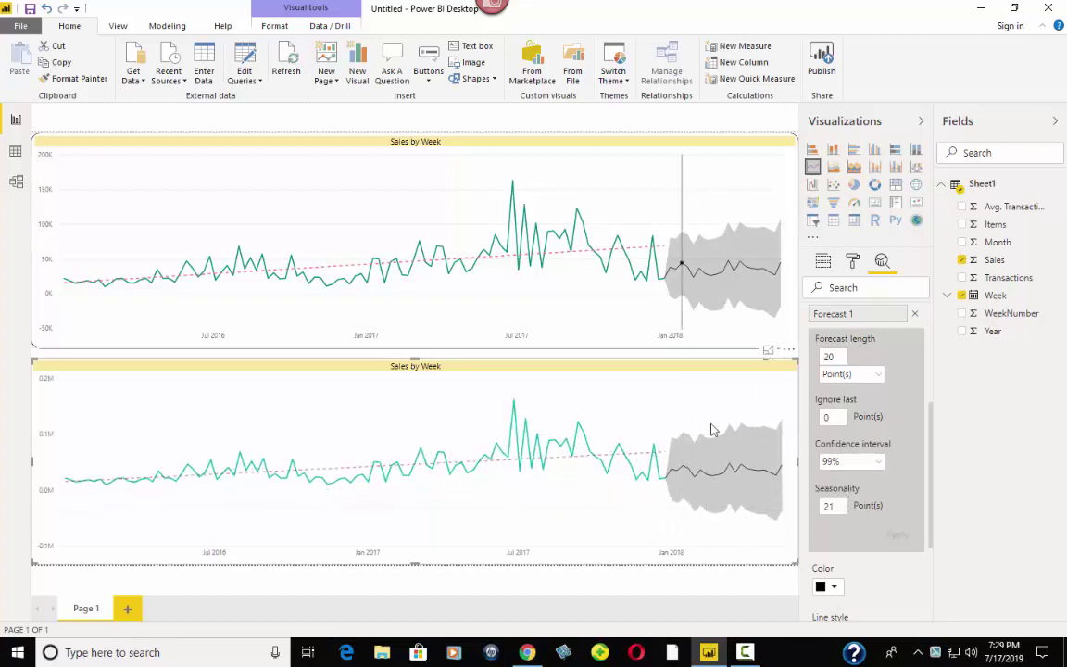
mouse_move(776, 239)
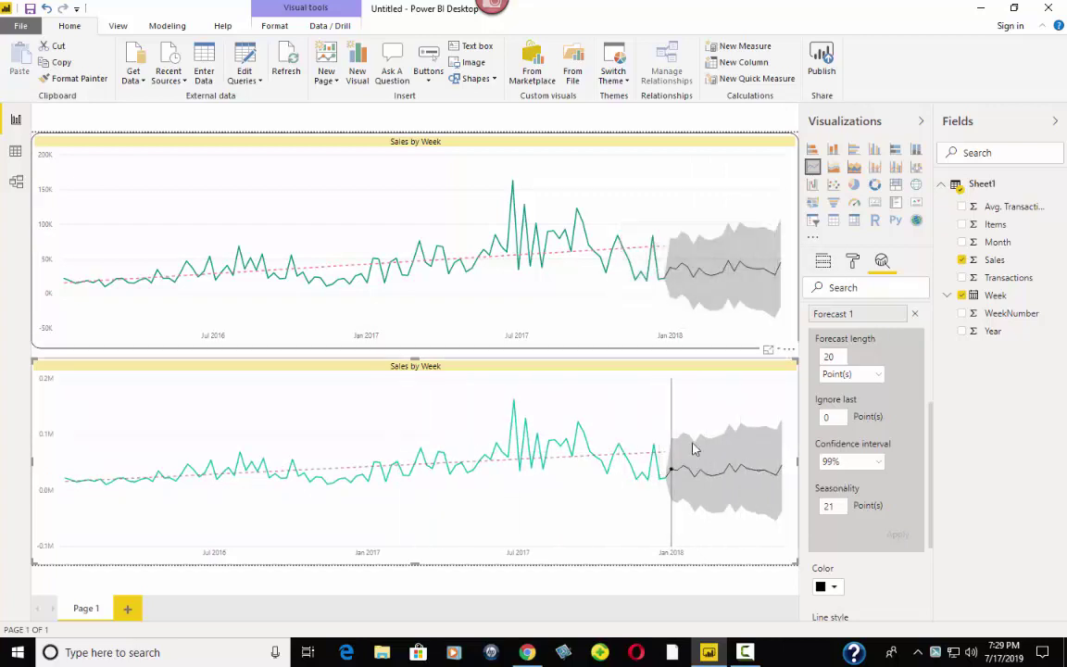
click(877, 466)
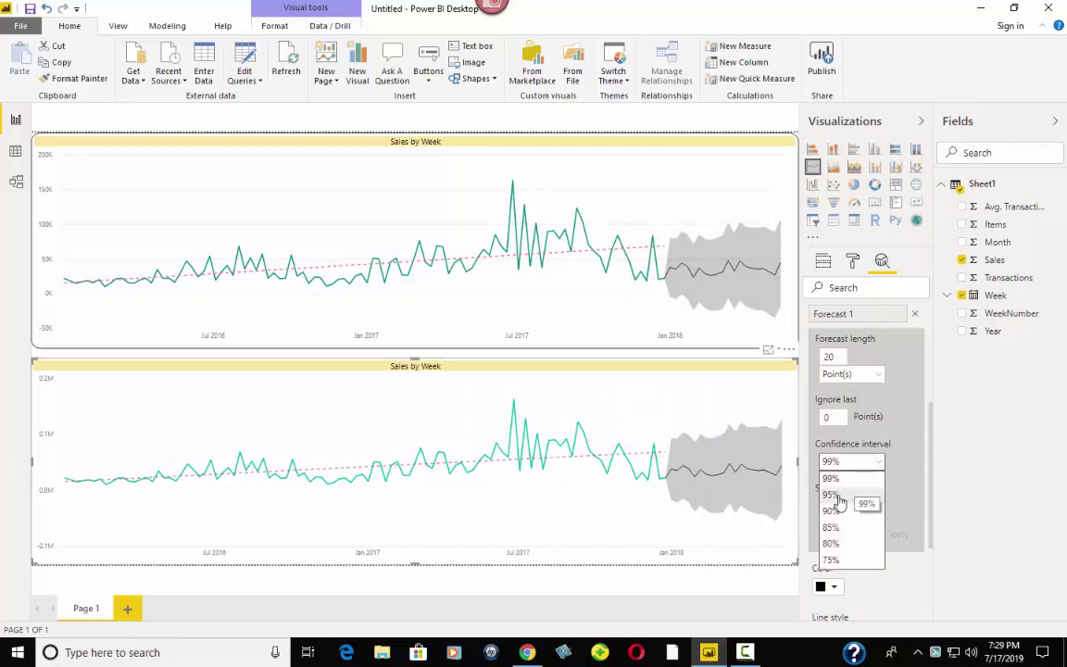
click(836, 561)
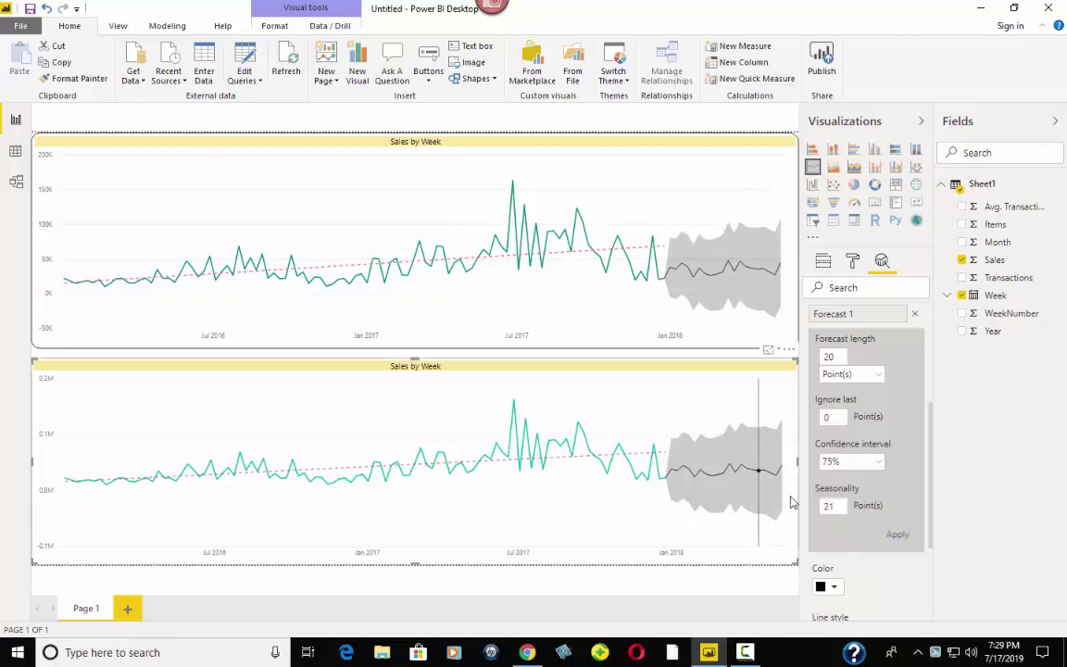
click(880, 463)
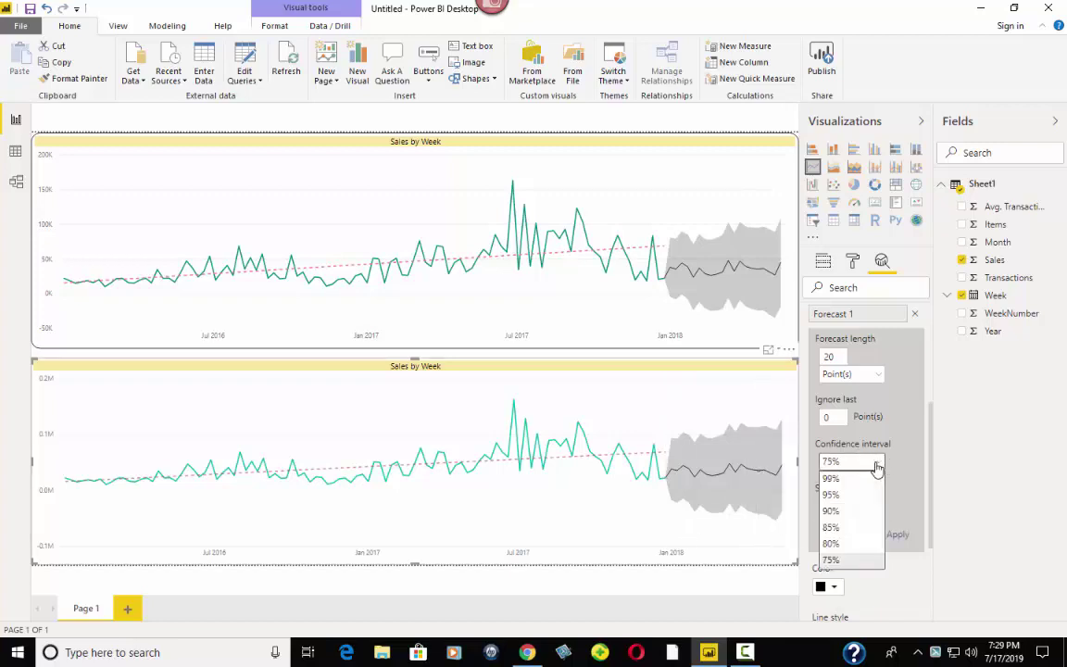
click(834, 495)
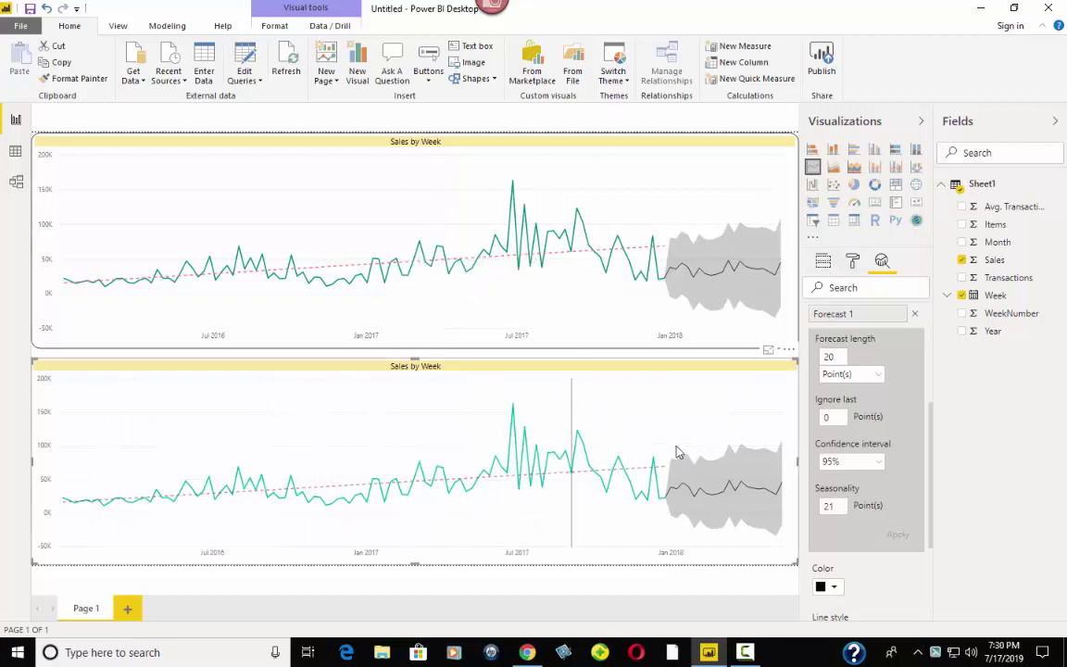
- Raise the lower chart's line stroke width to 3 in the Shapes settings
click(854, 263)
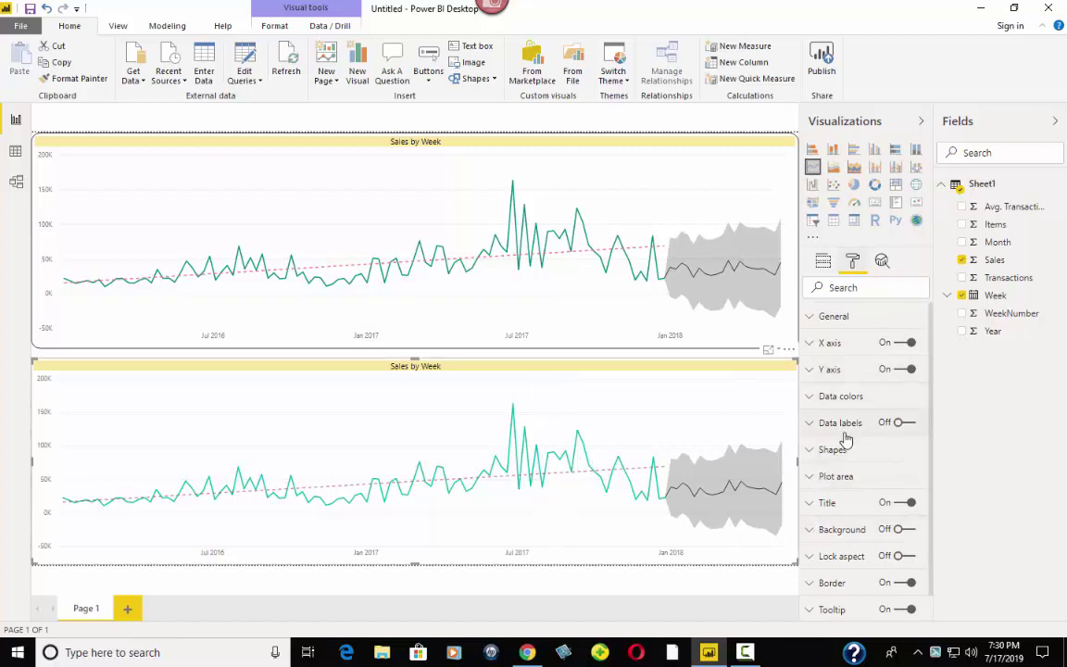
click(811, 452)
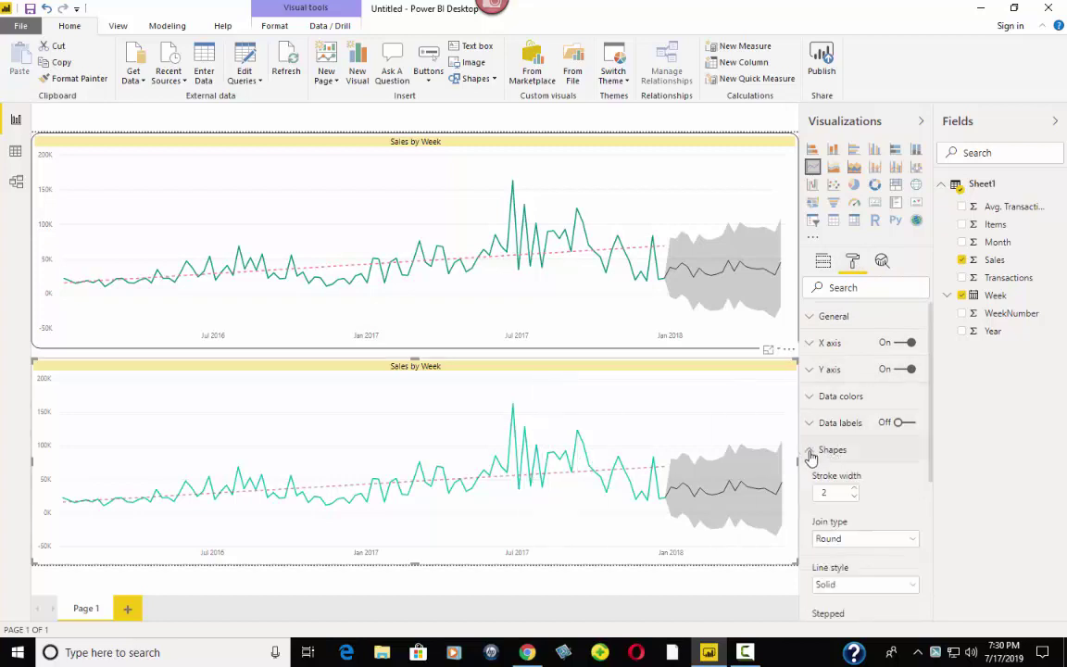
click(855, 491)
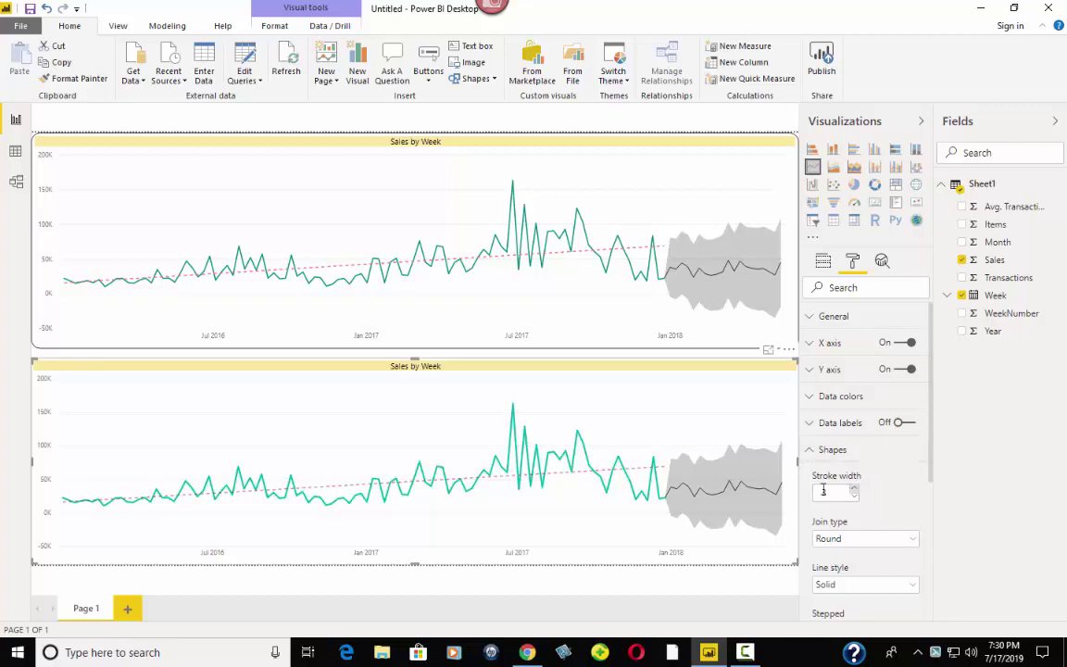
click(815, 451)
- Turn the lower chart's data labels on briefly, then leave them off
click(810, 424)
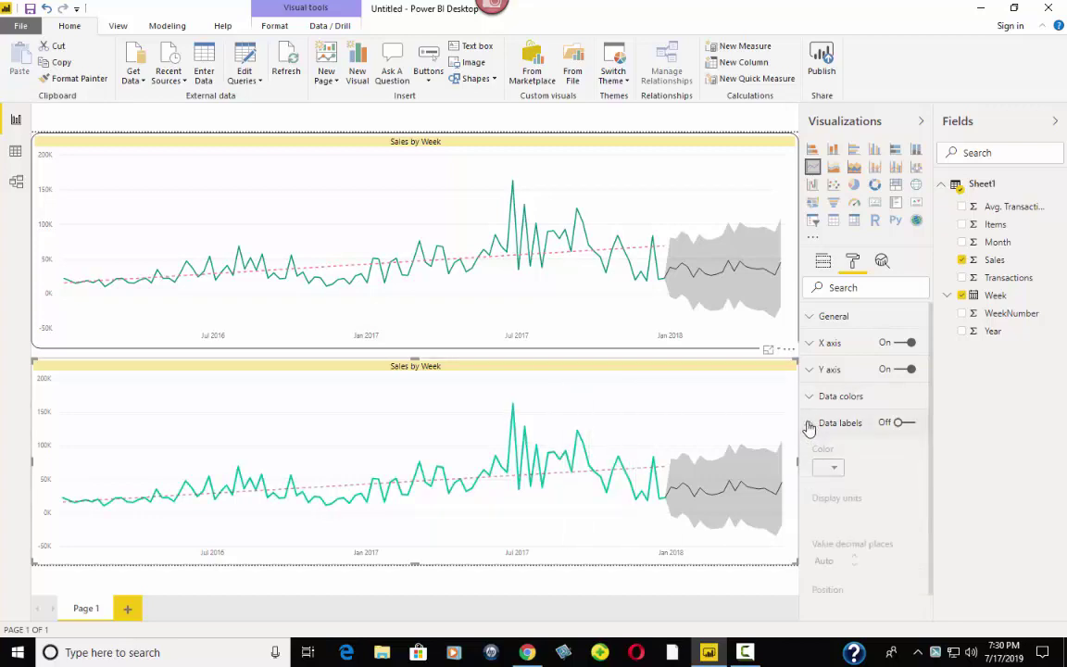
click(903, 423)
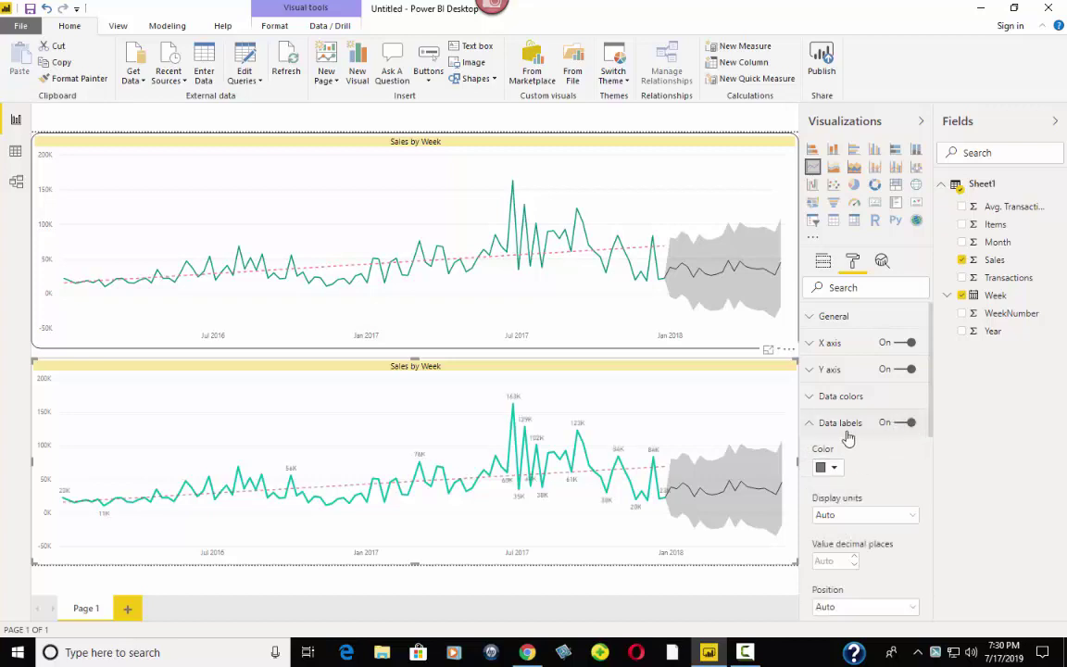
click(898, 423)
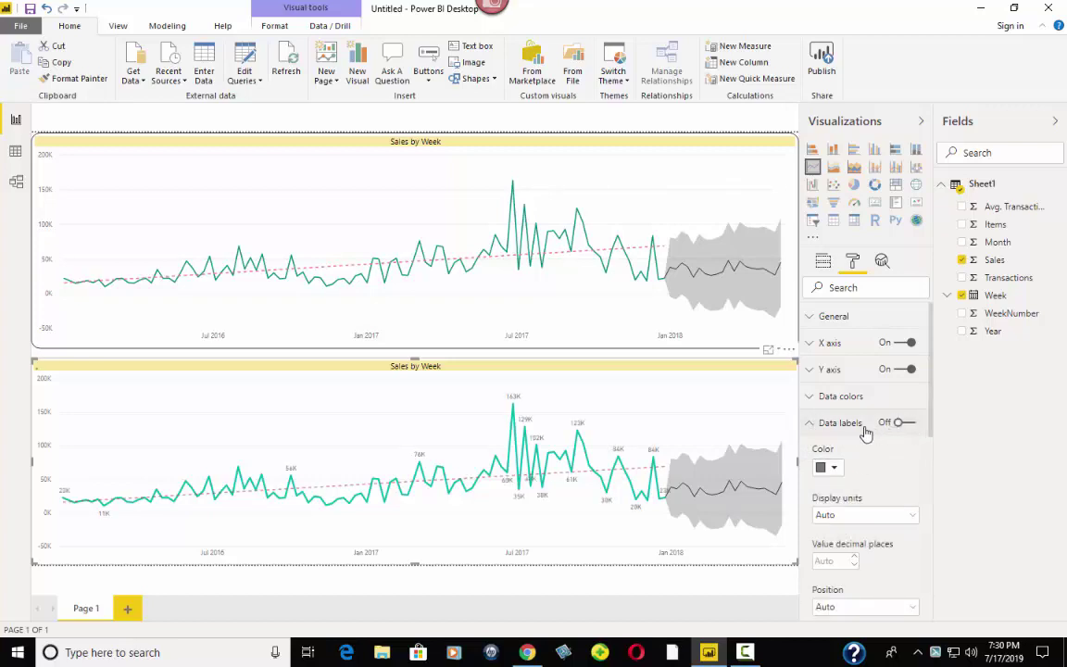
- In Data colors, try mauve and then grey for the Sales line
click(810, 424)
click(815, 396)
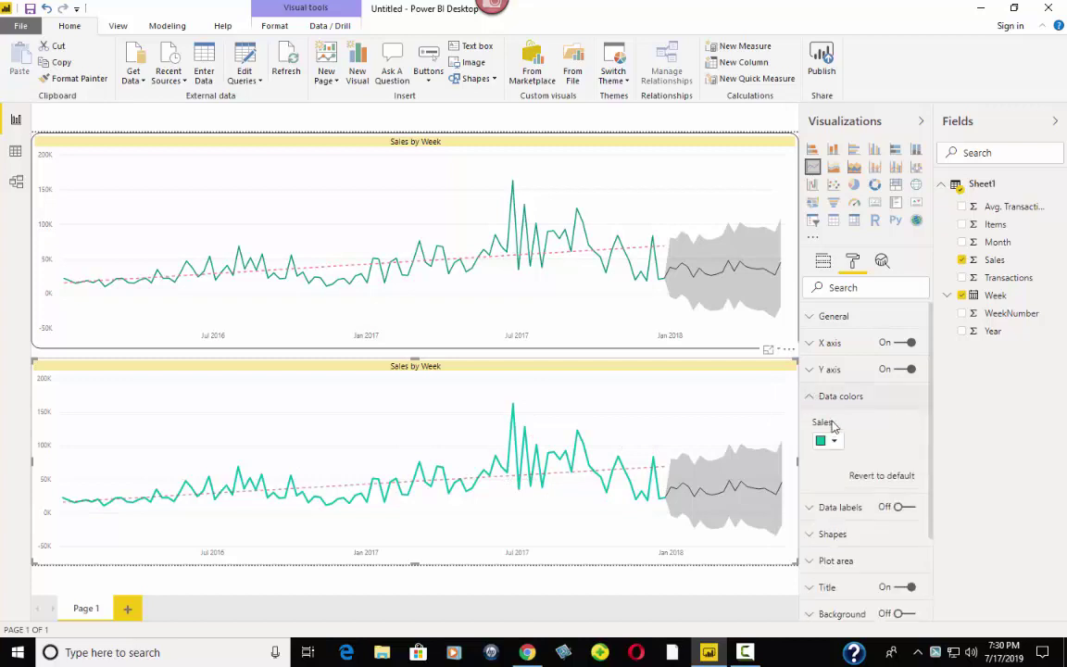
click(827, 440)
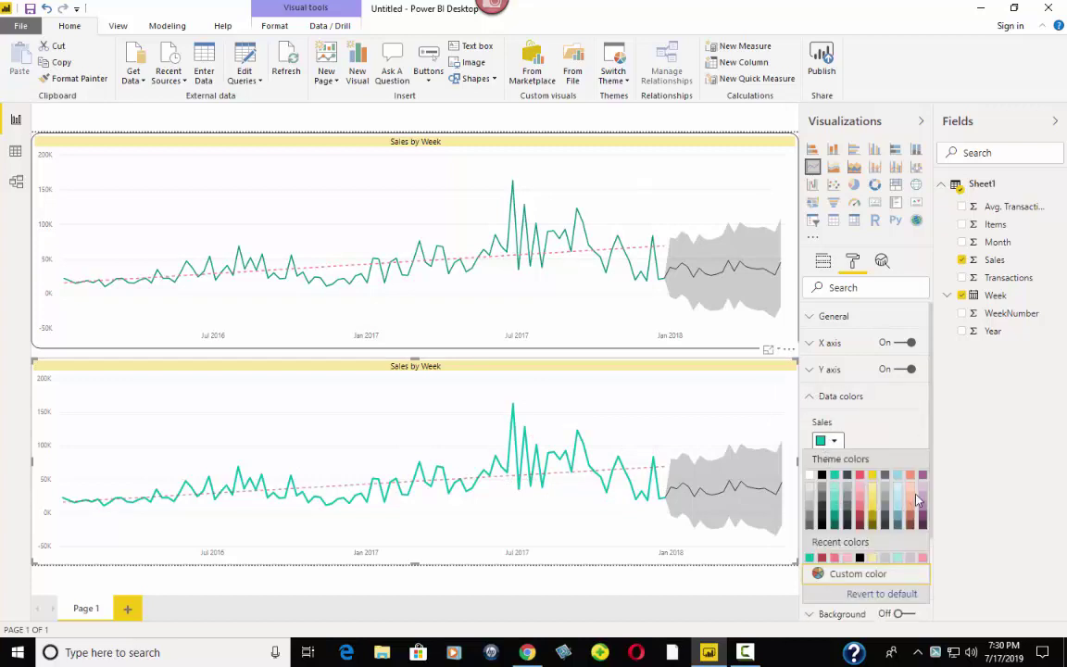
click(922, 516)
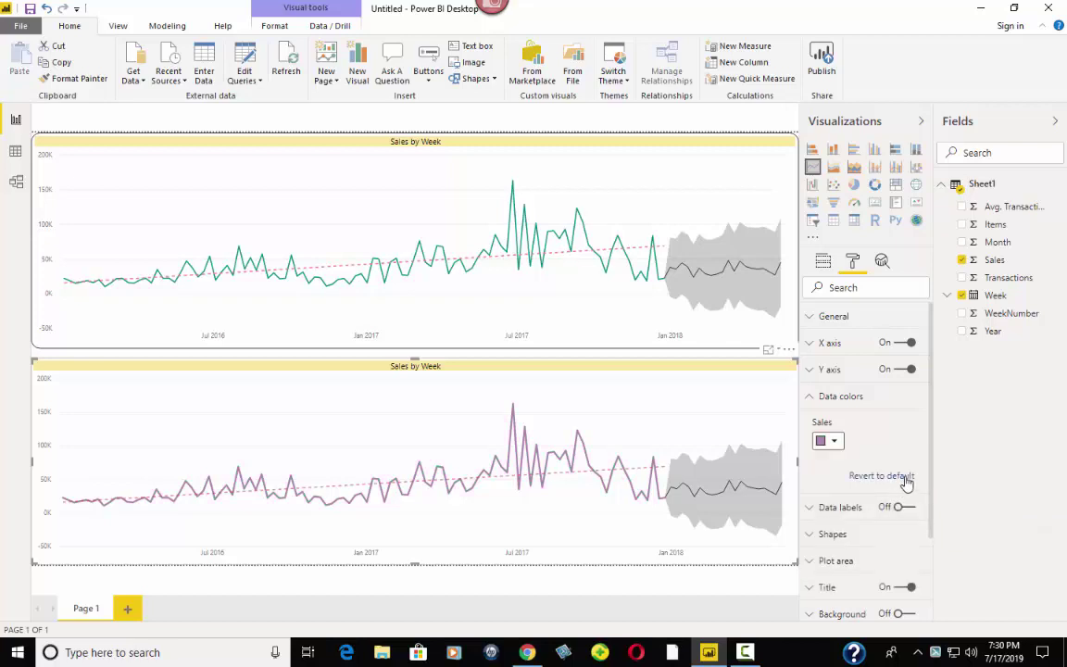
click(831, 444)
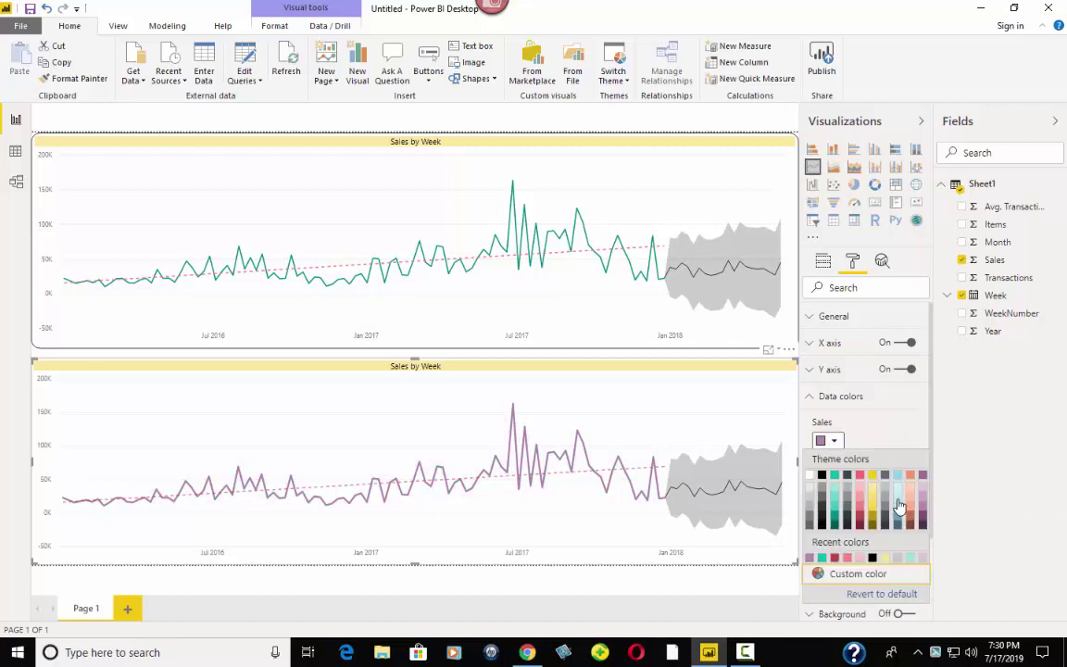
click(884, 512)
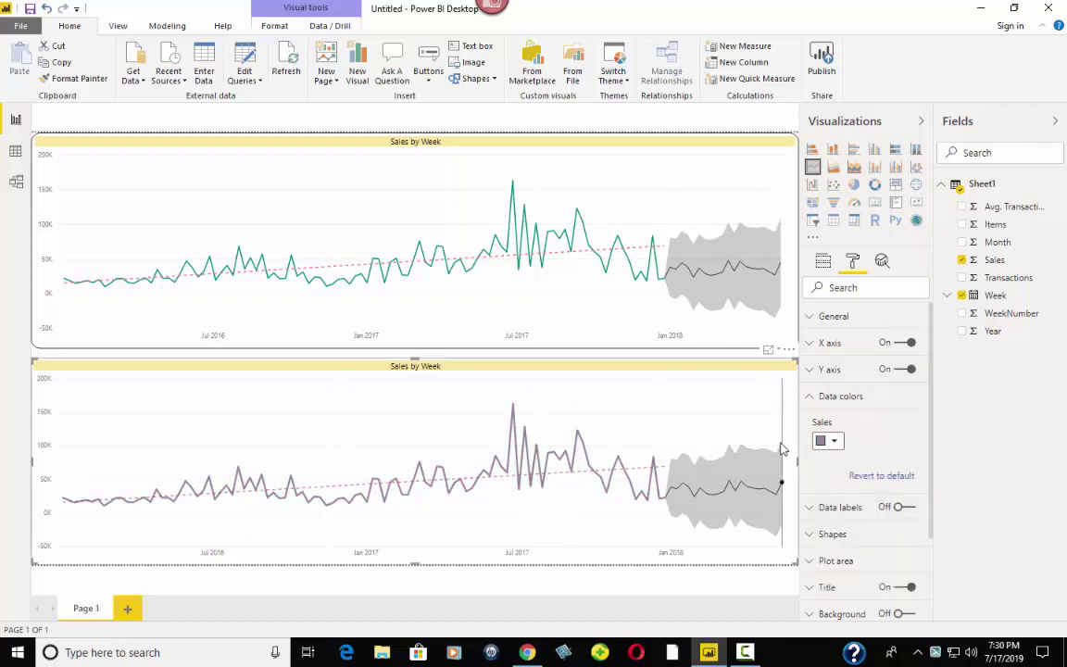
- Test two teal shades on the Sales line before settling on grey
click(837, 441)
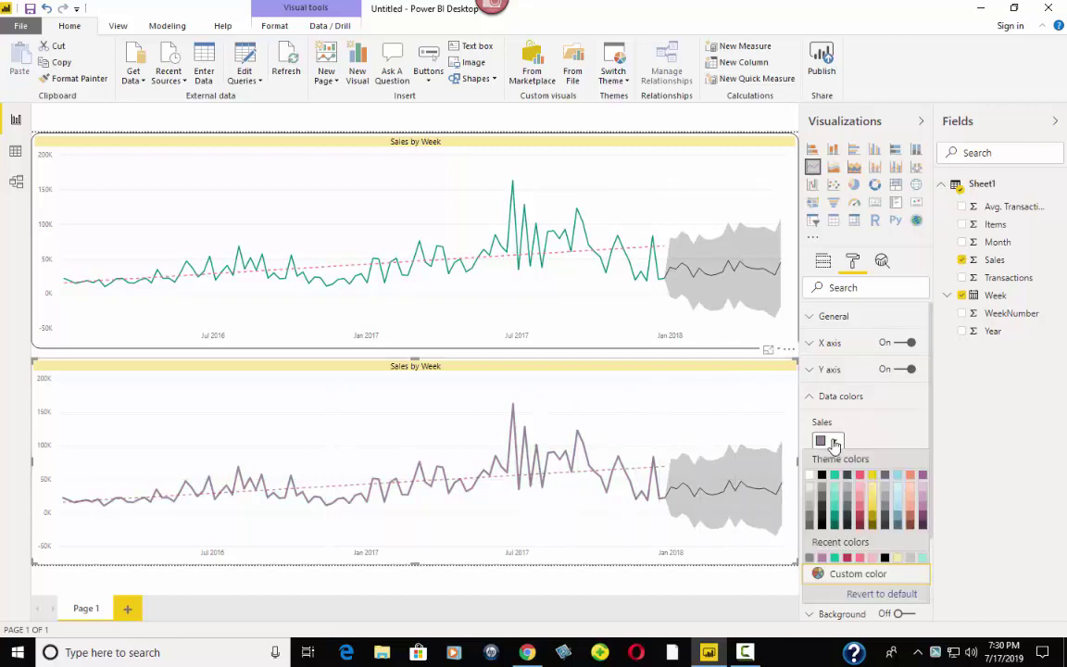
click(835, 511)
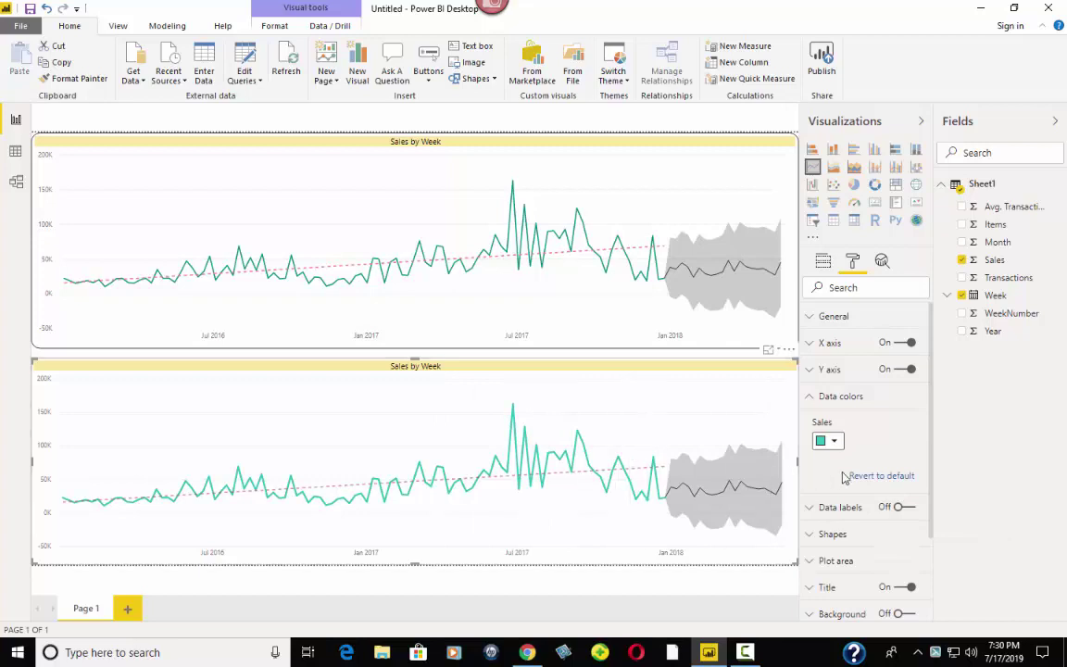
click(832, 442)
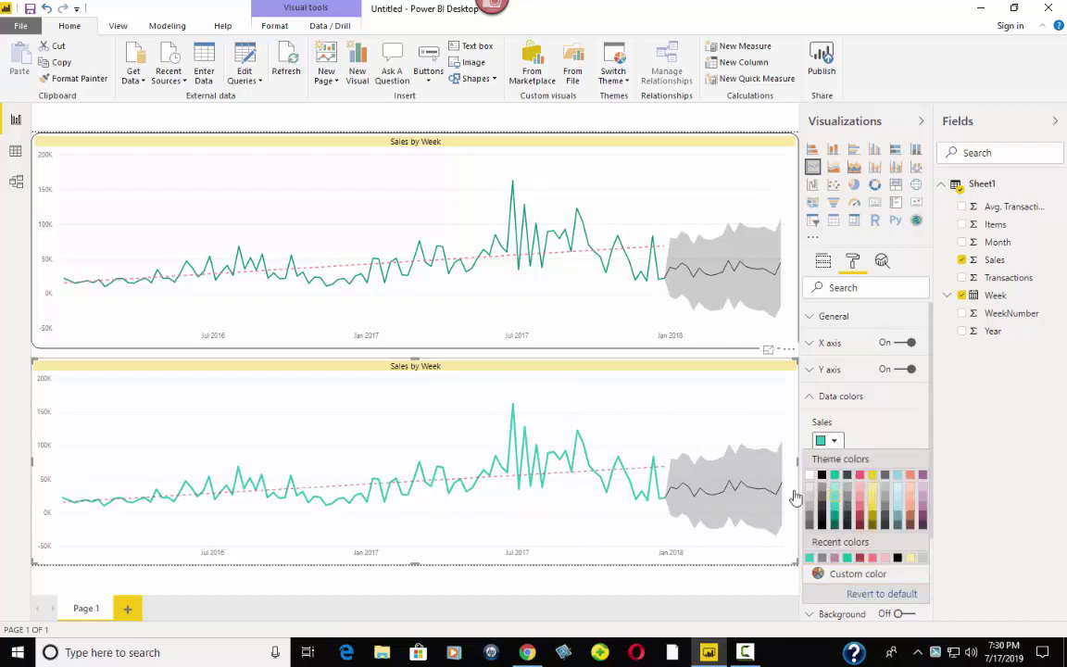
click(836, 501)
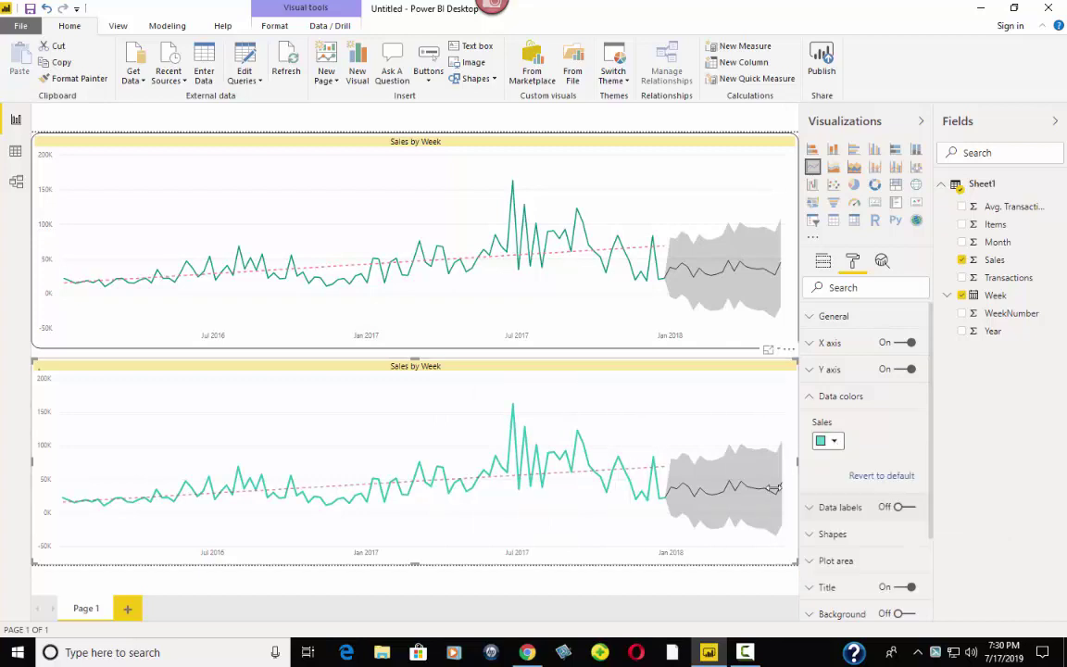
click(833, 442)
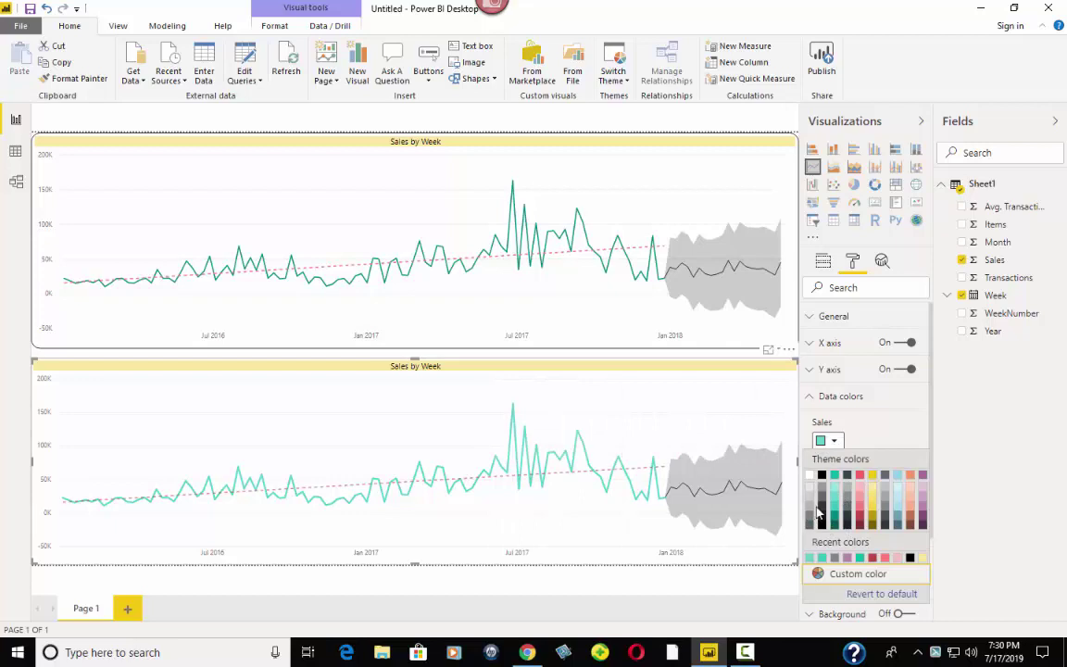
click(848, 503)
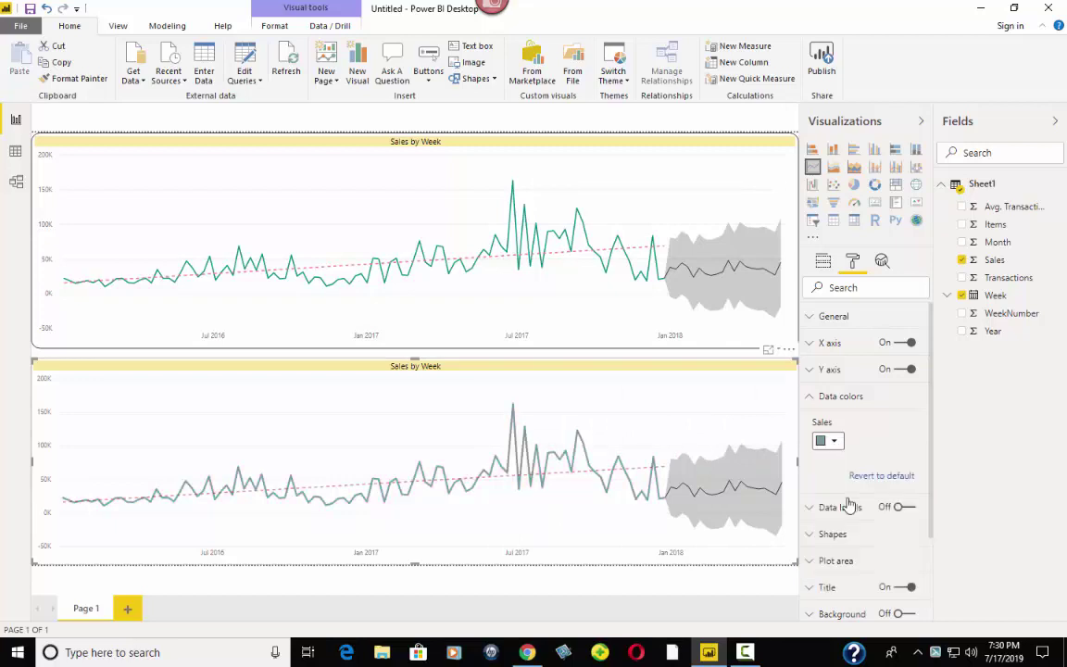
- Give the Sales line a bright blue custom colour from the gradient picker
click(835, 444)
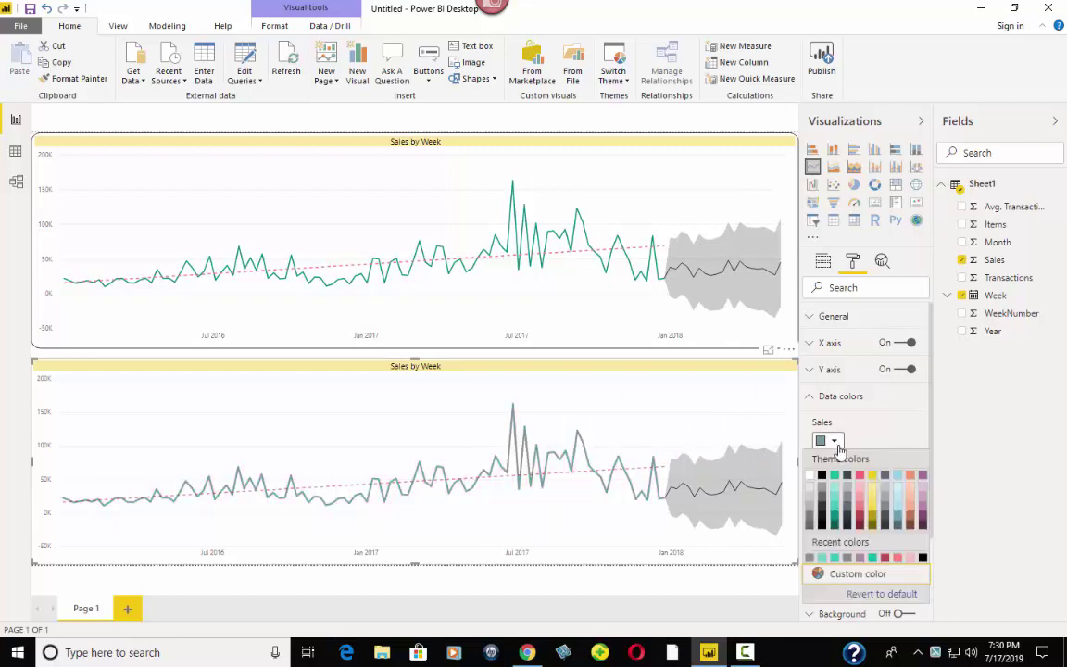
click(844, 575)
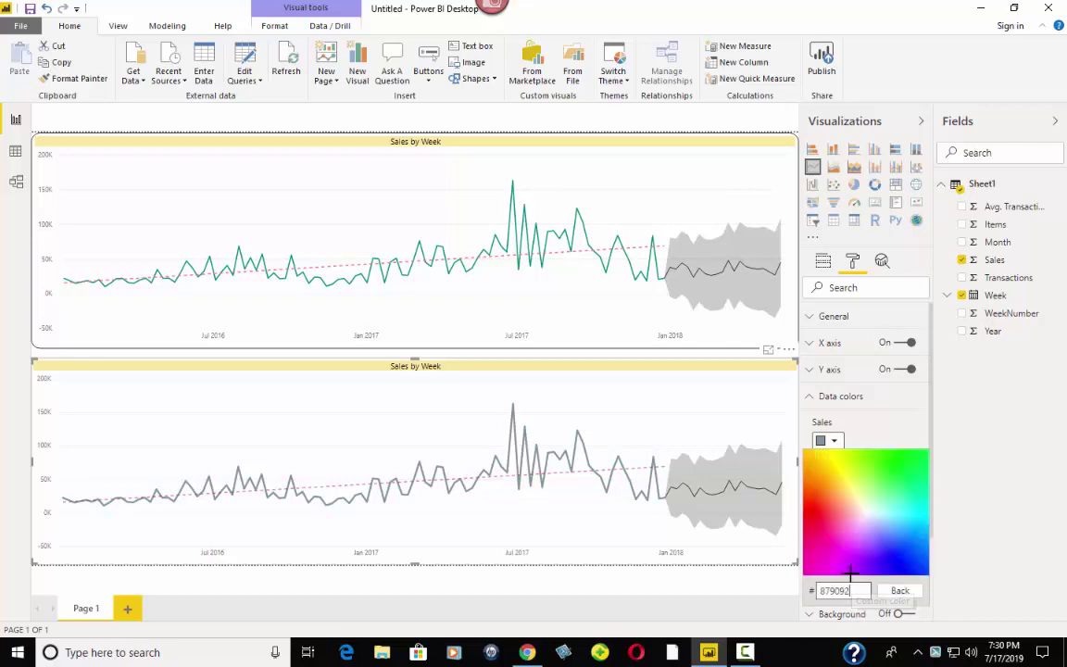
click(894, 550)
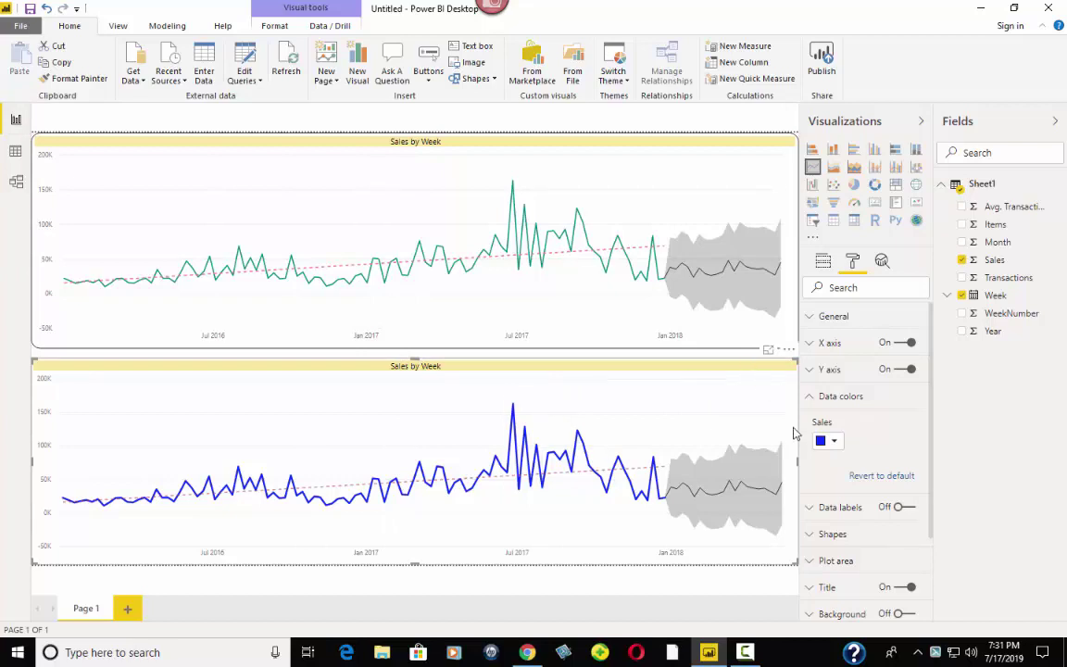
drag(792, 455, 479, 463)
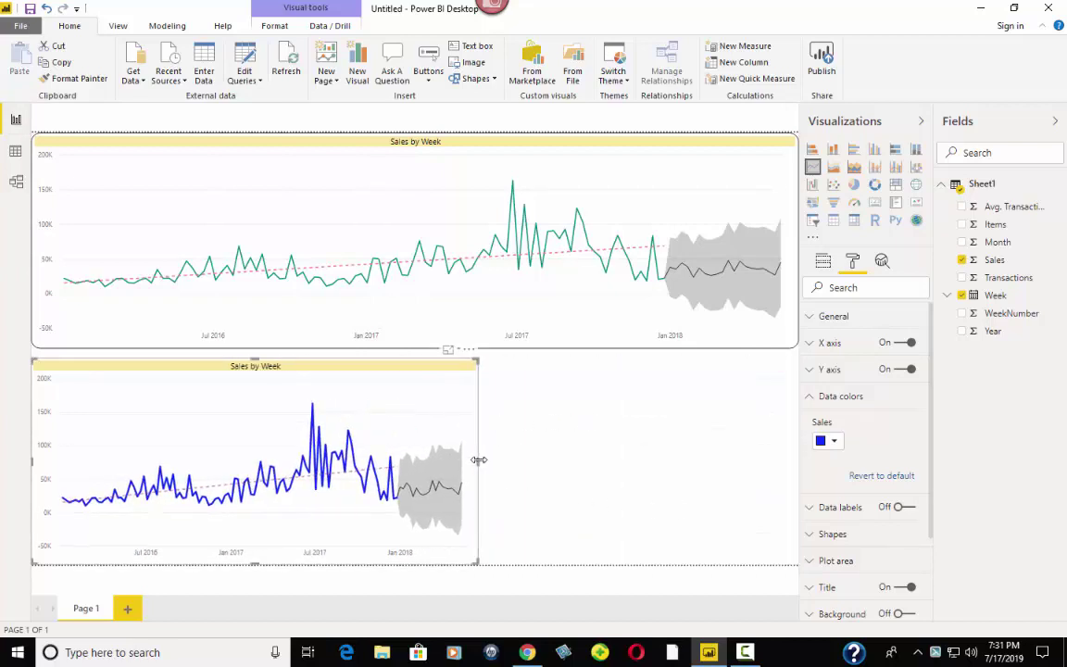
drag(478, 461, 801, 488)
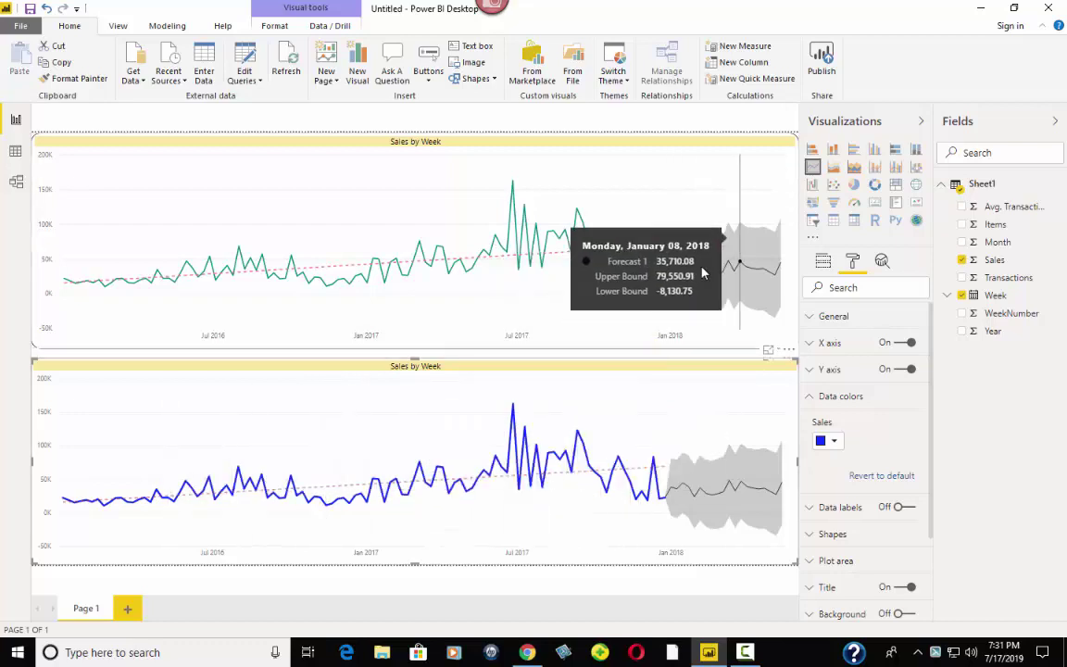
click(822, 261)
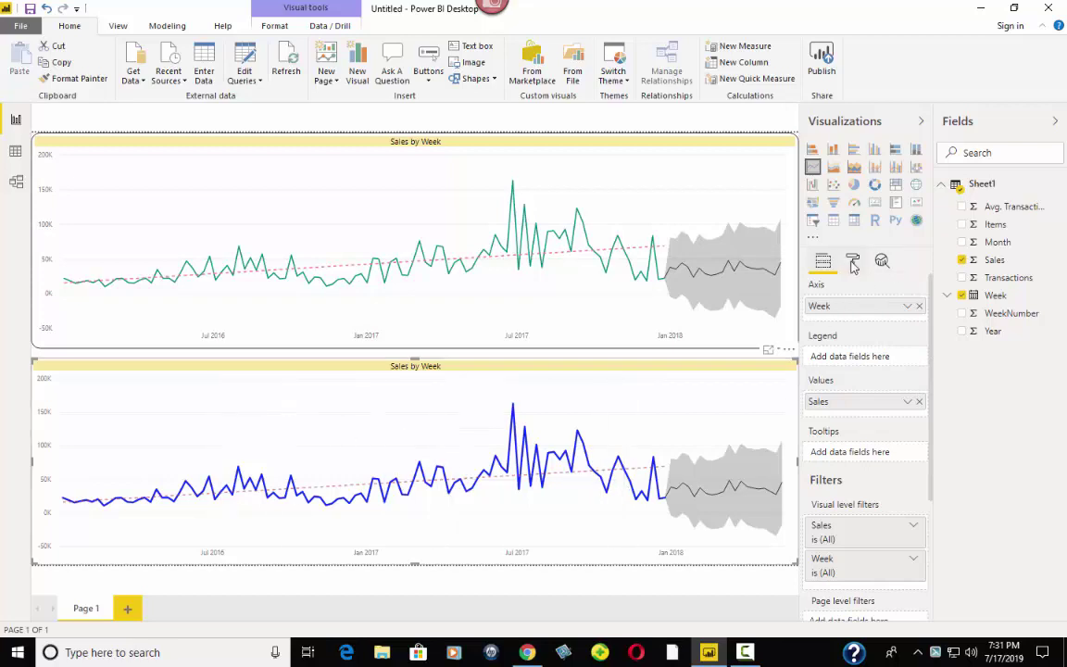
click(853, 265)
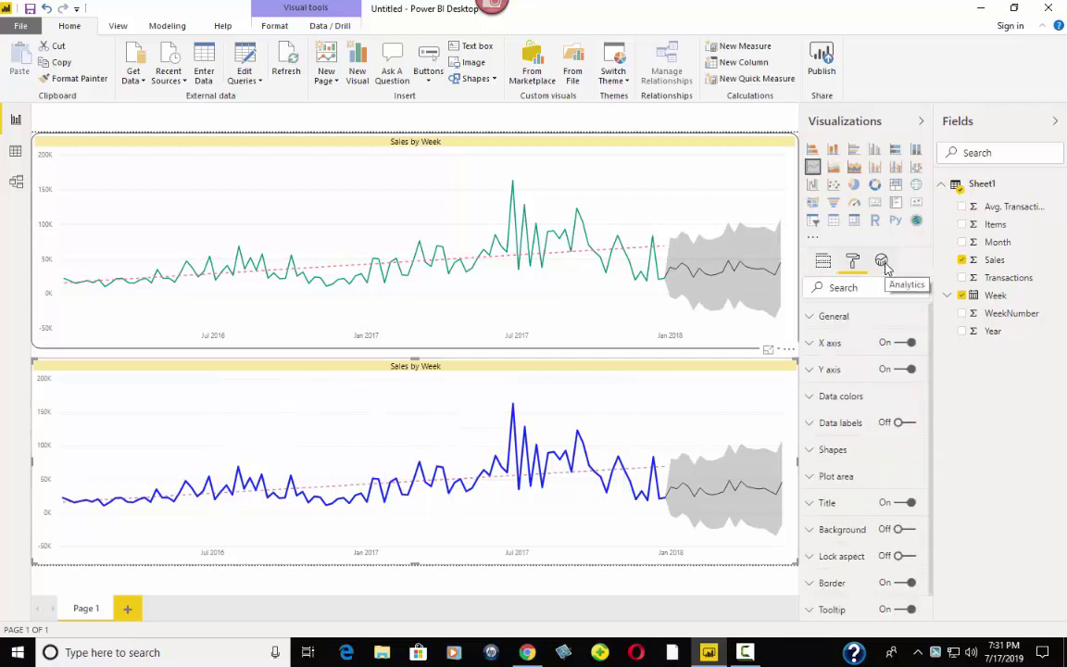
click(824, 263)
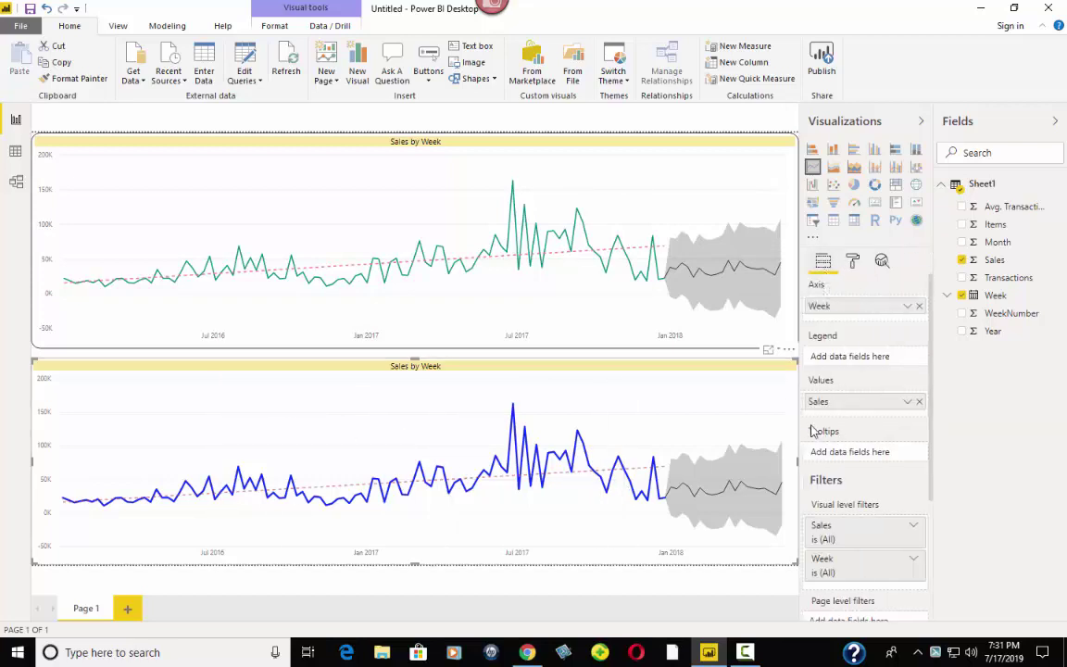
click(906, 306)
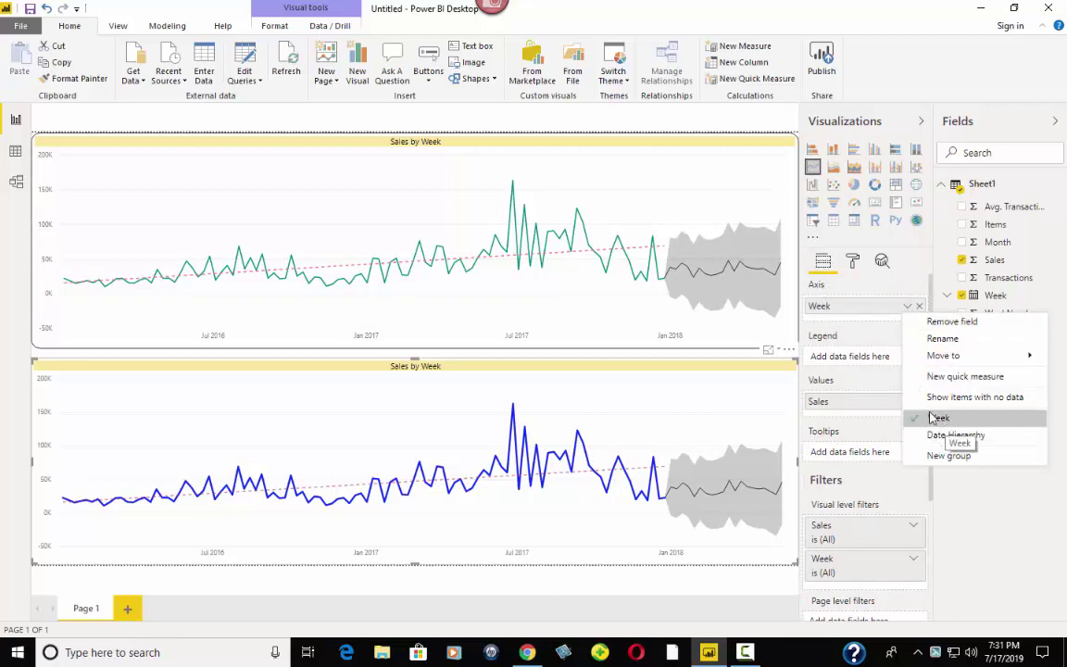
mouse_move(943, 356)
click(862, 290)
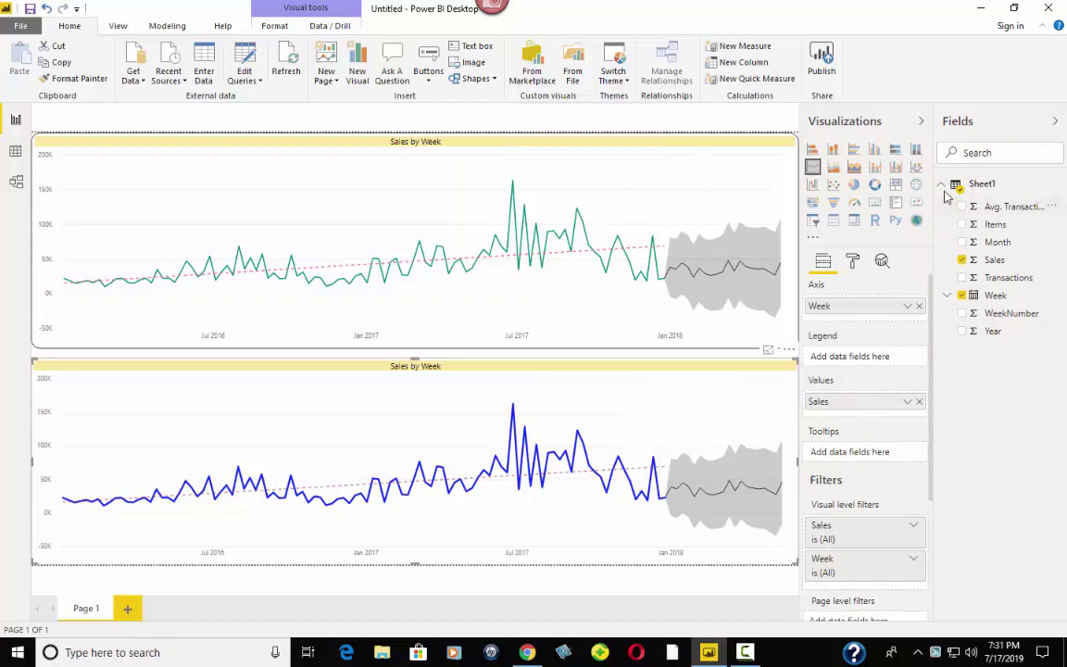
mouse_move(504, 234)
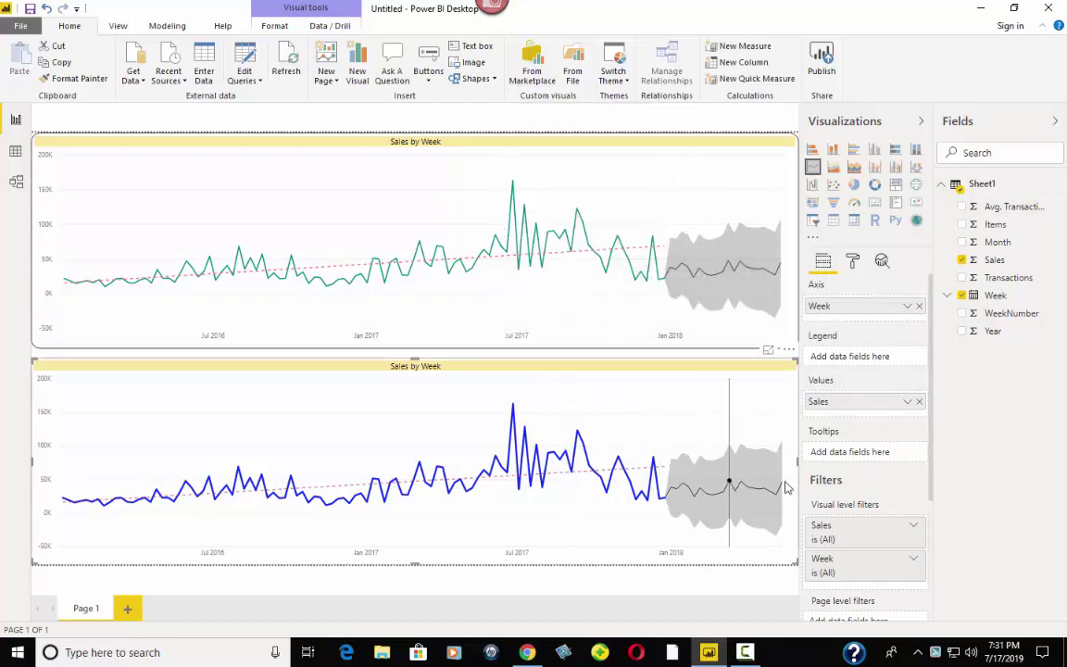
- In the lower chart's Analytics pane, collapse Forecast and show the dashed Trend line 1 settings (41% transparency)
click(852, 261)
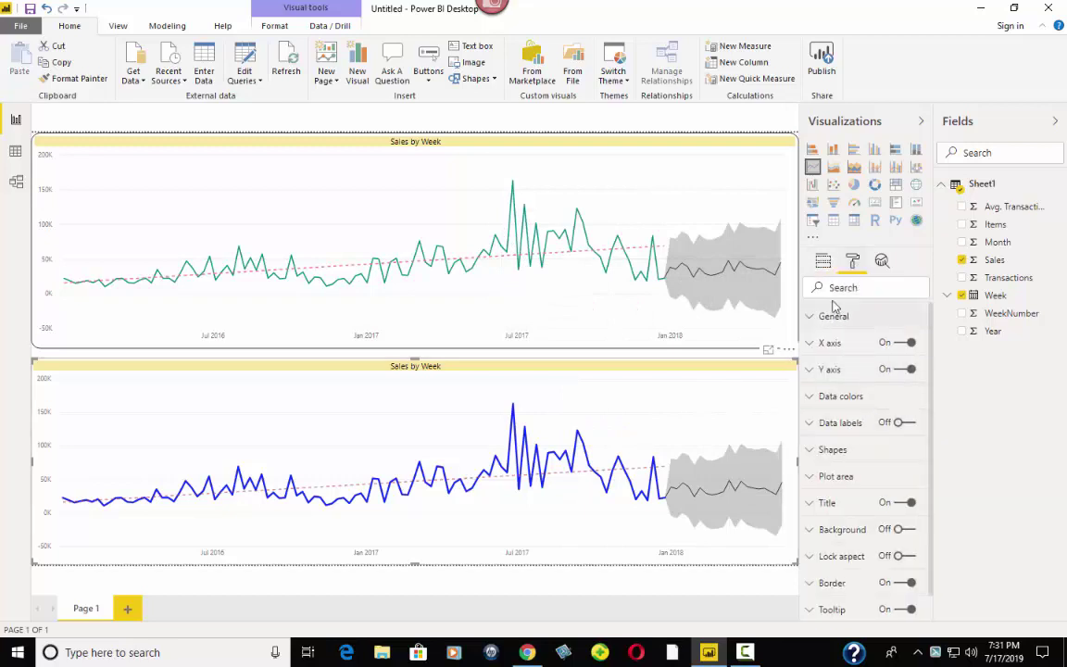
click(822, 262)
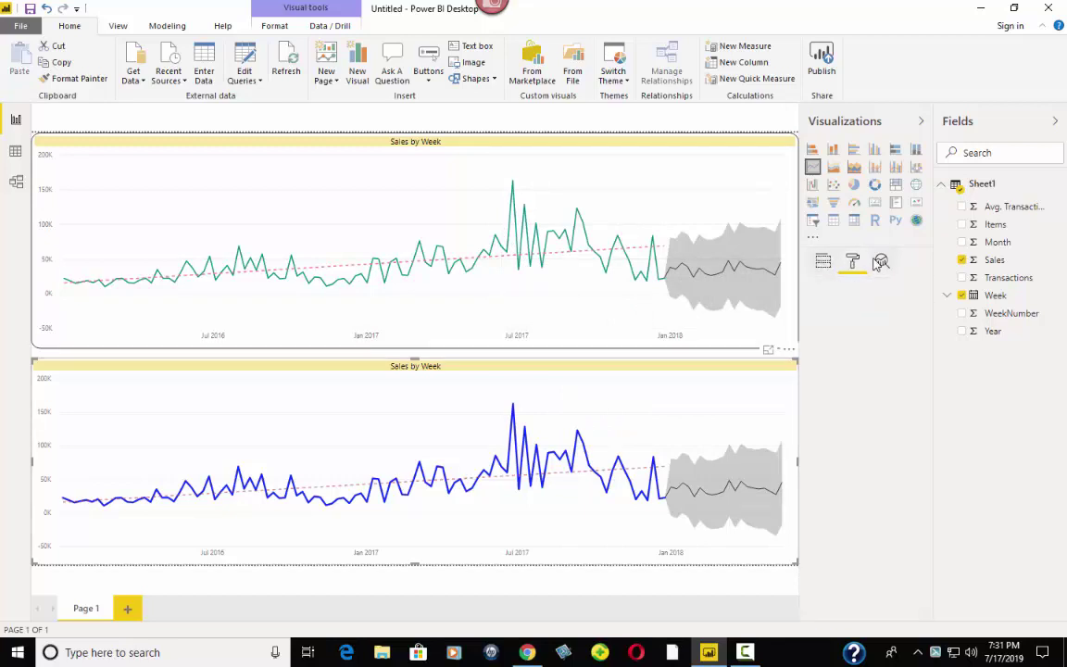
click(882, 262)
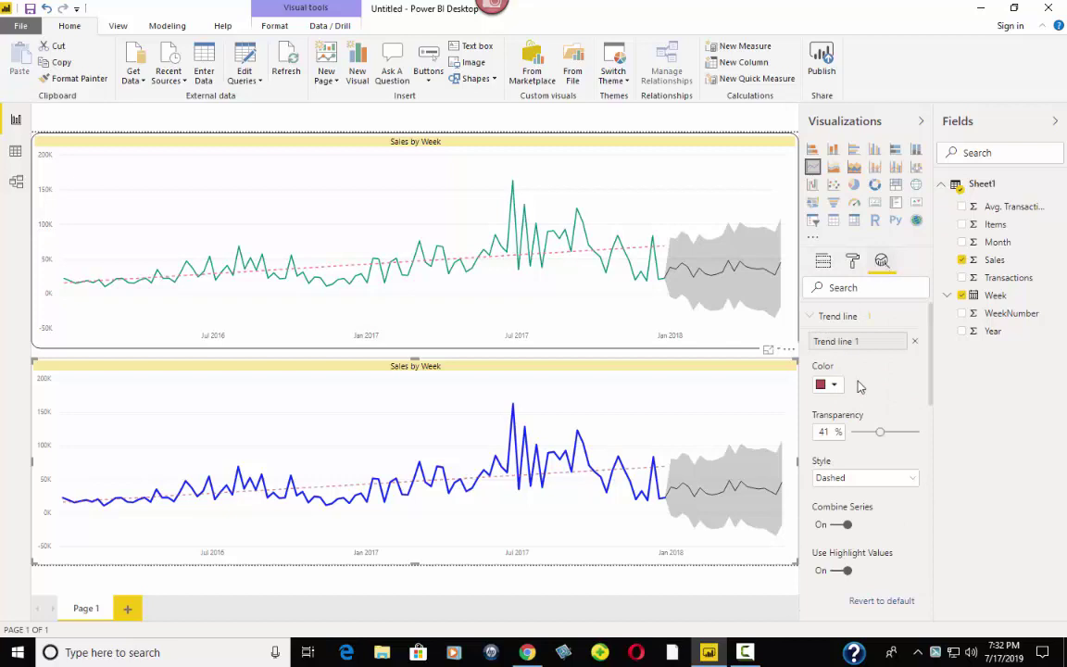
click(806, 316)
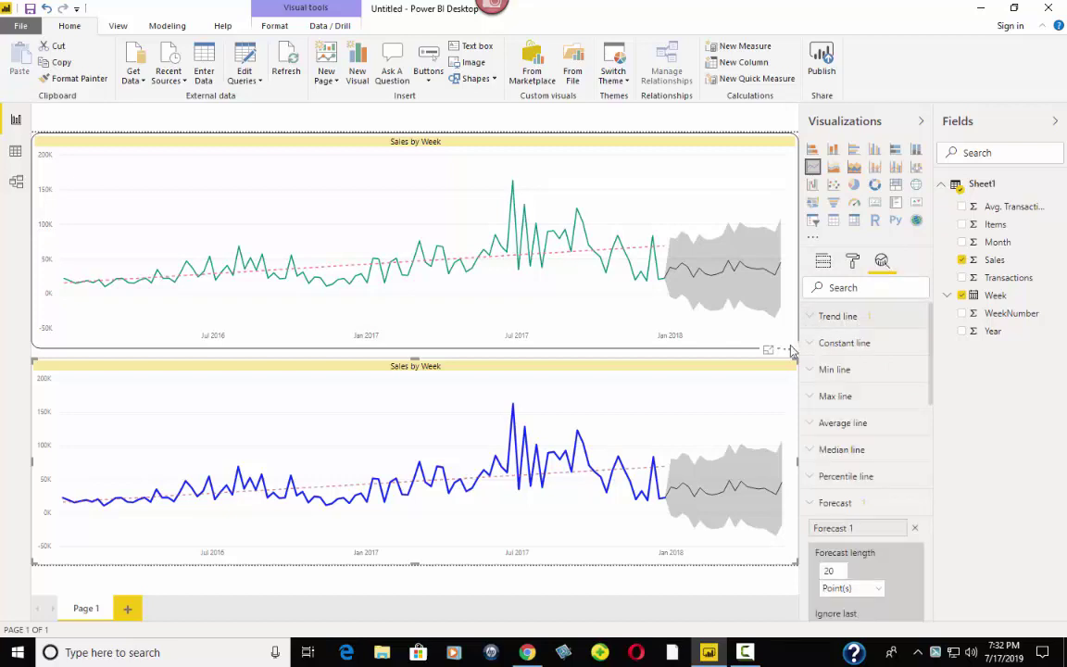
click(813, 504)
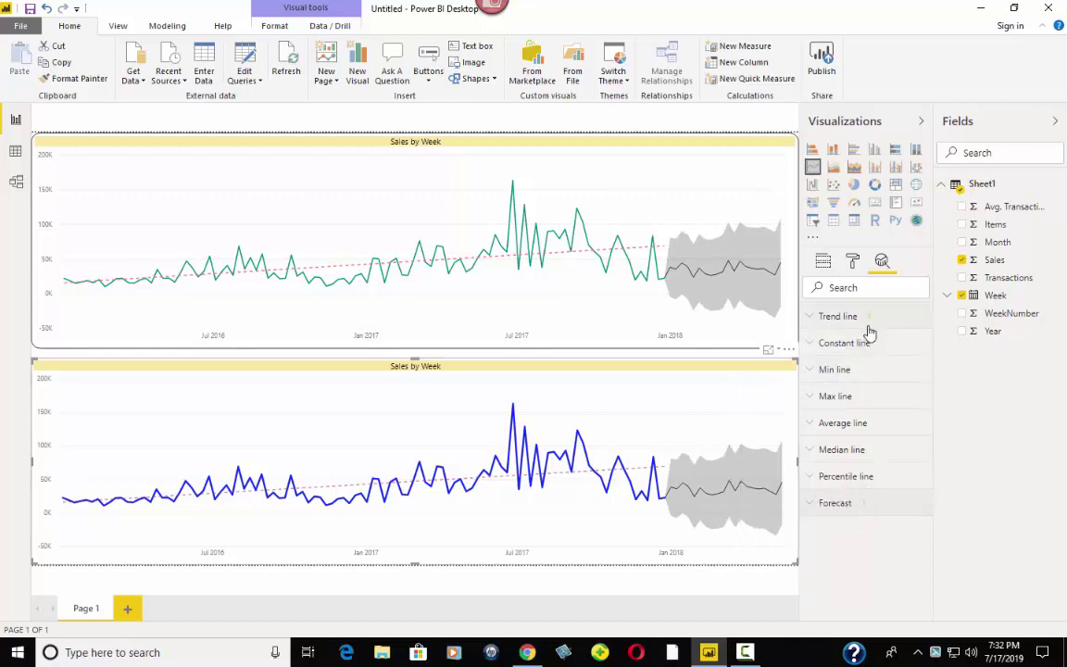
click(811, 320)
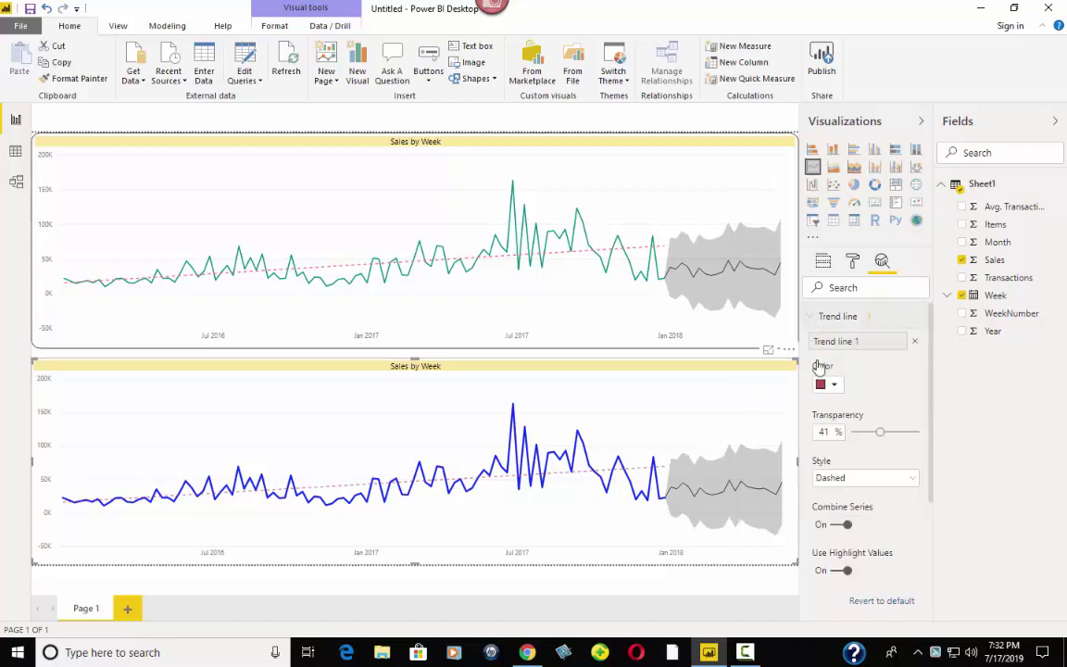
mouse_move(930, 347)
mouse_down()
mouse_move(930, 388)
mouse_move(917, 341)
mouse_up()
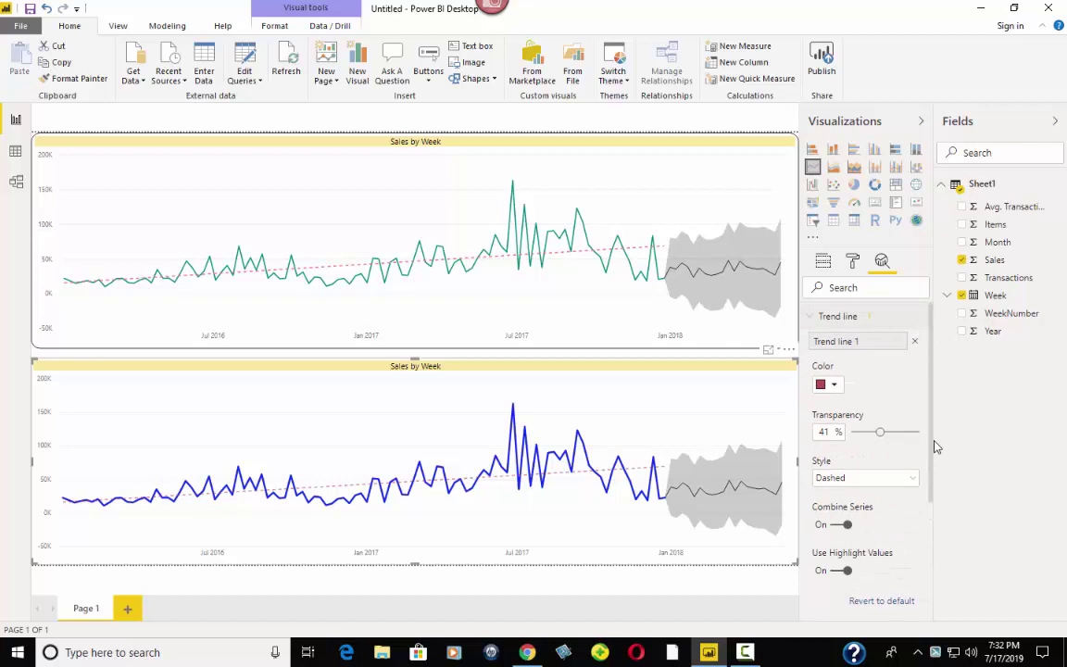